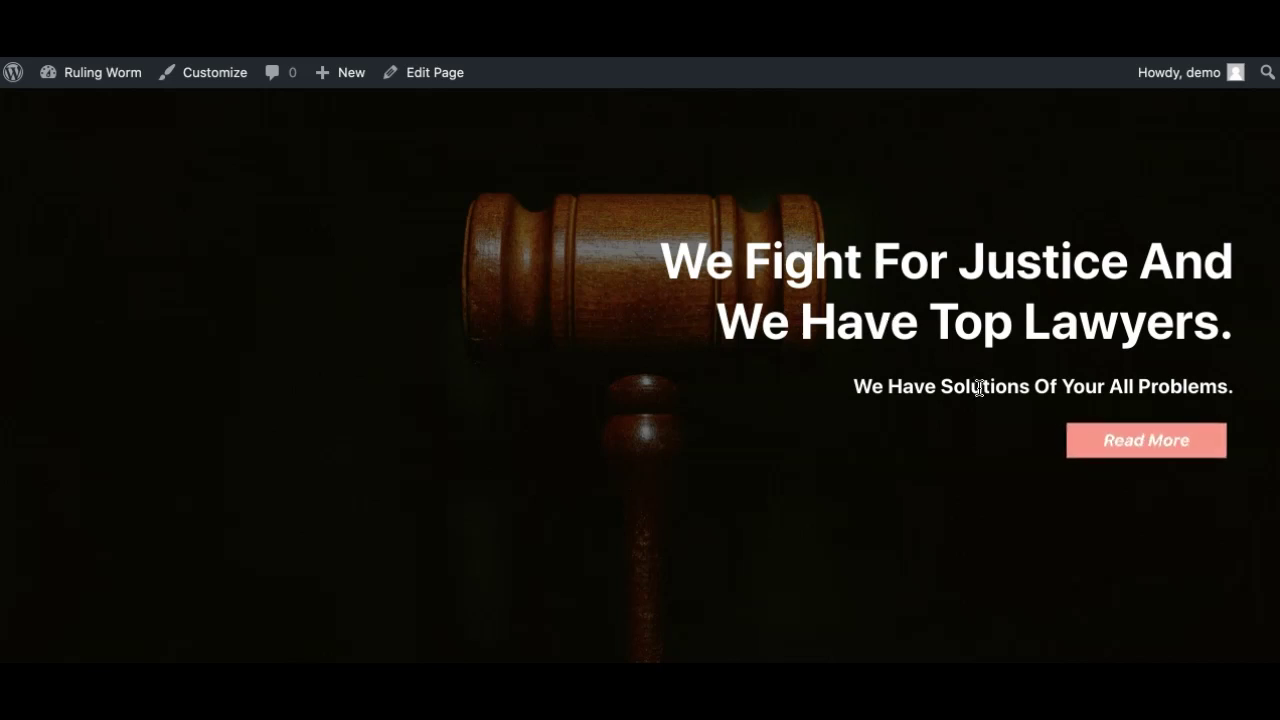
Step: Expand the WordPress admin menu and go to the Settings > Editor Plus page
scroll(972, 430, down, 2)
scroll(972, 430, down, 10)
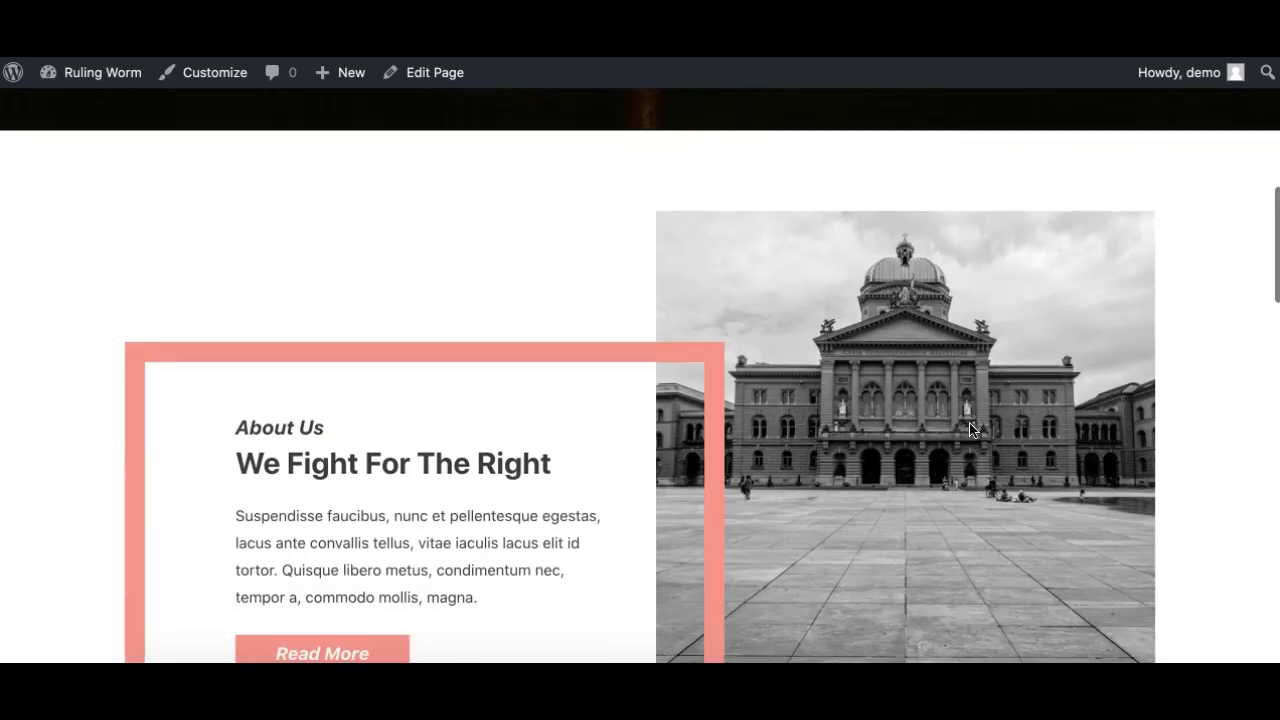
scroll(970, 424, down, 10)
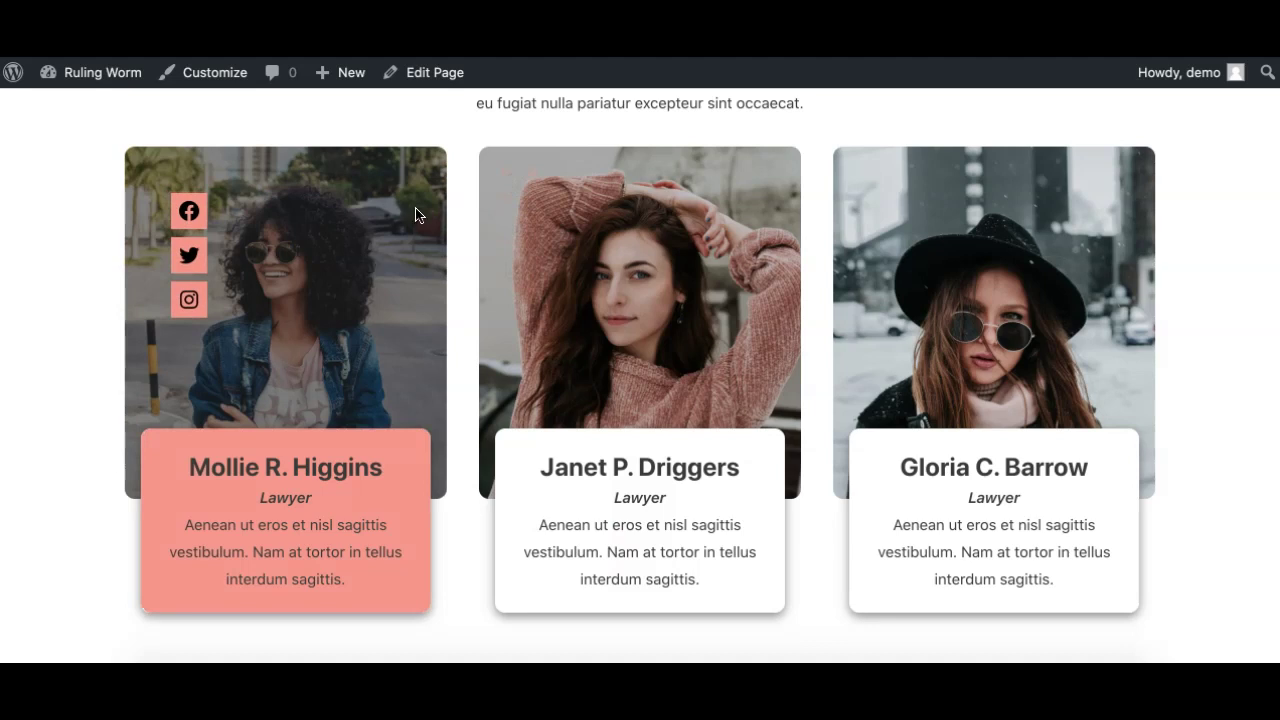
scroll(467, 192, up, 2)
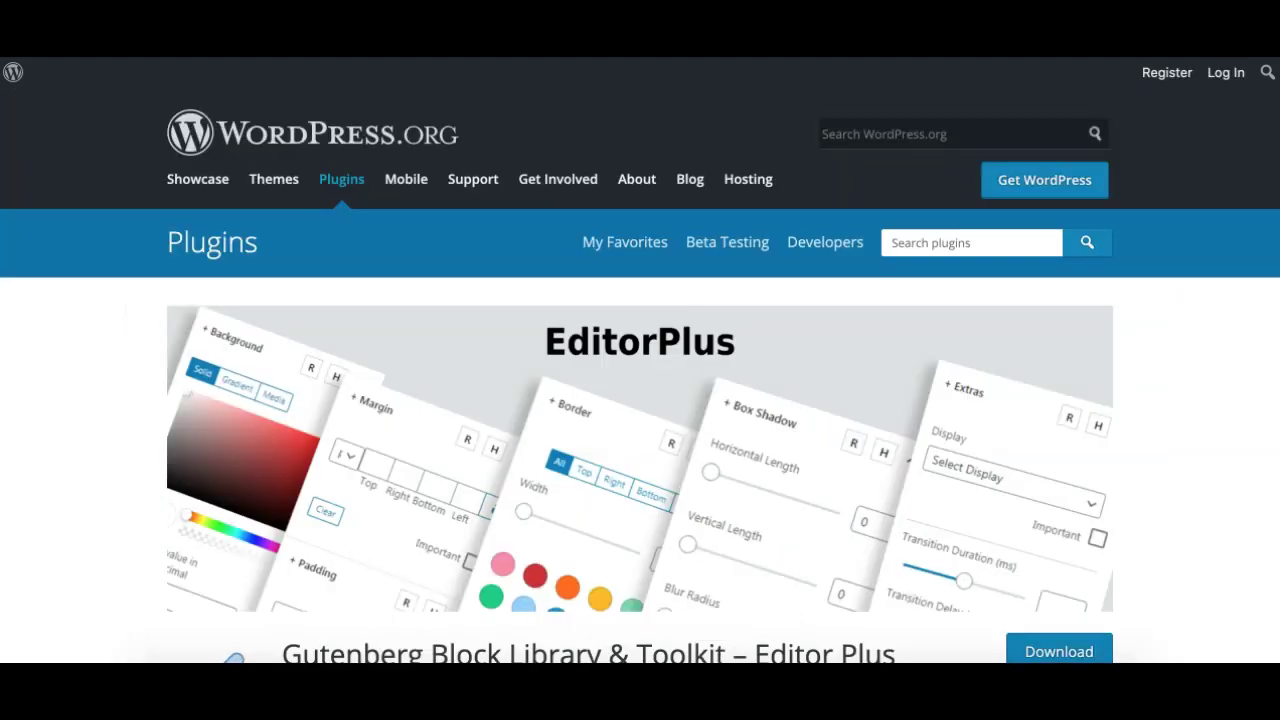
scroll(475, 405, down, 1)
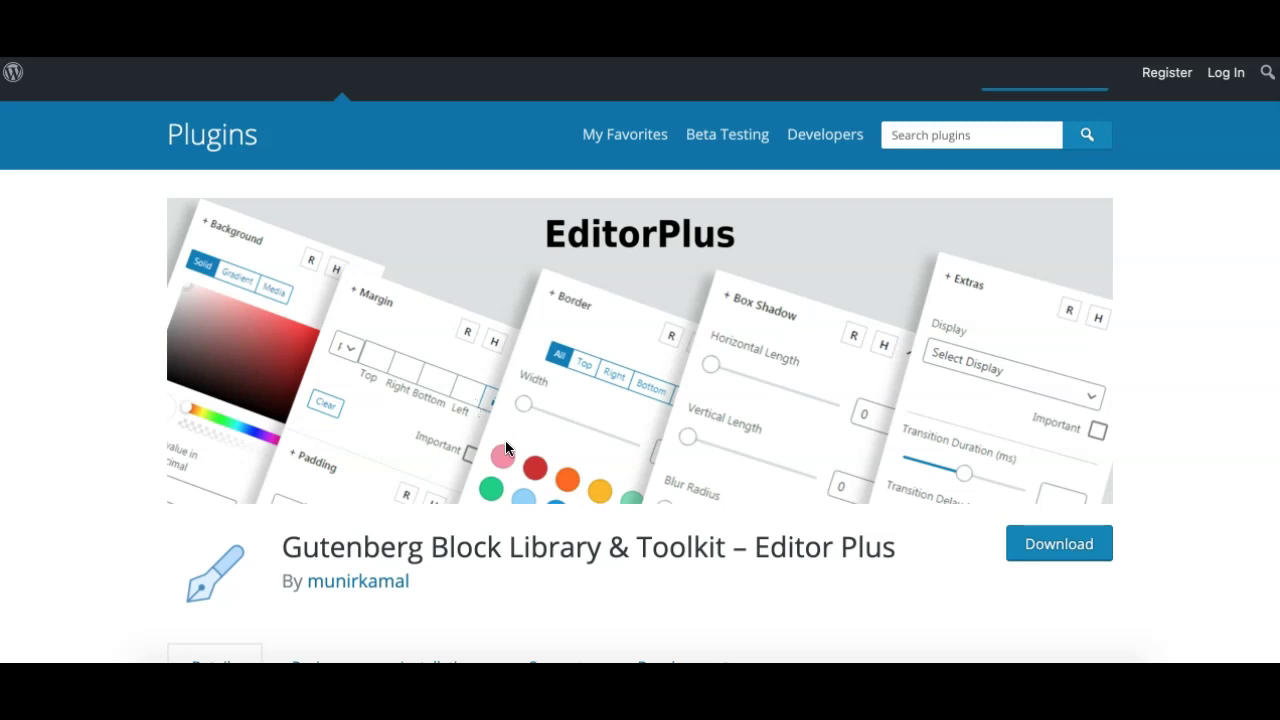
scroll(352, 215, down, 1)
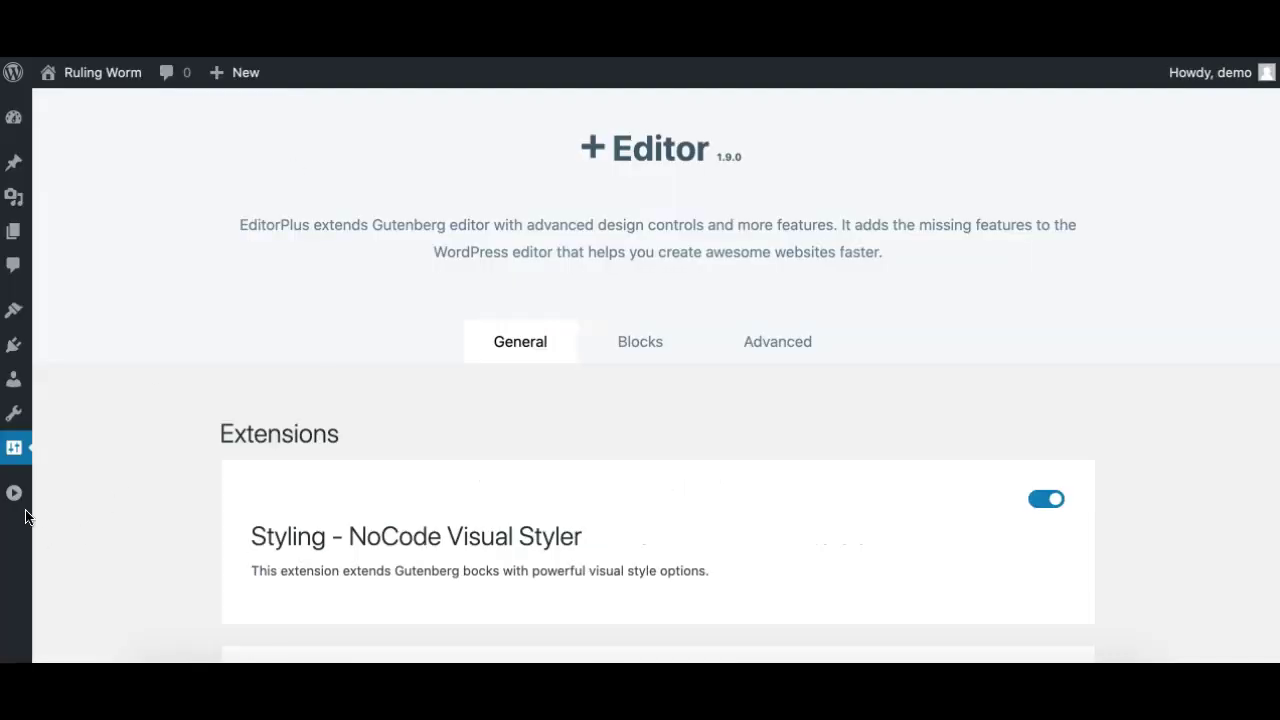
click(15, 492)
scroll(65, 560, down, 5)
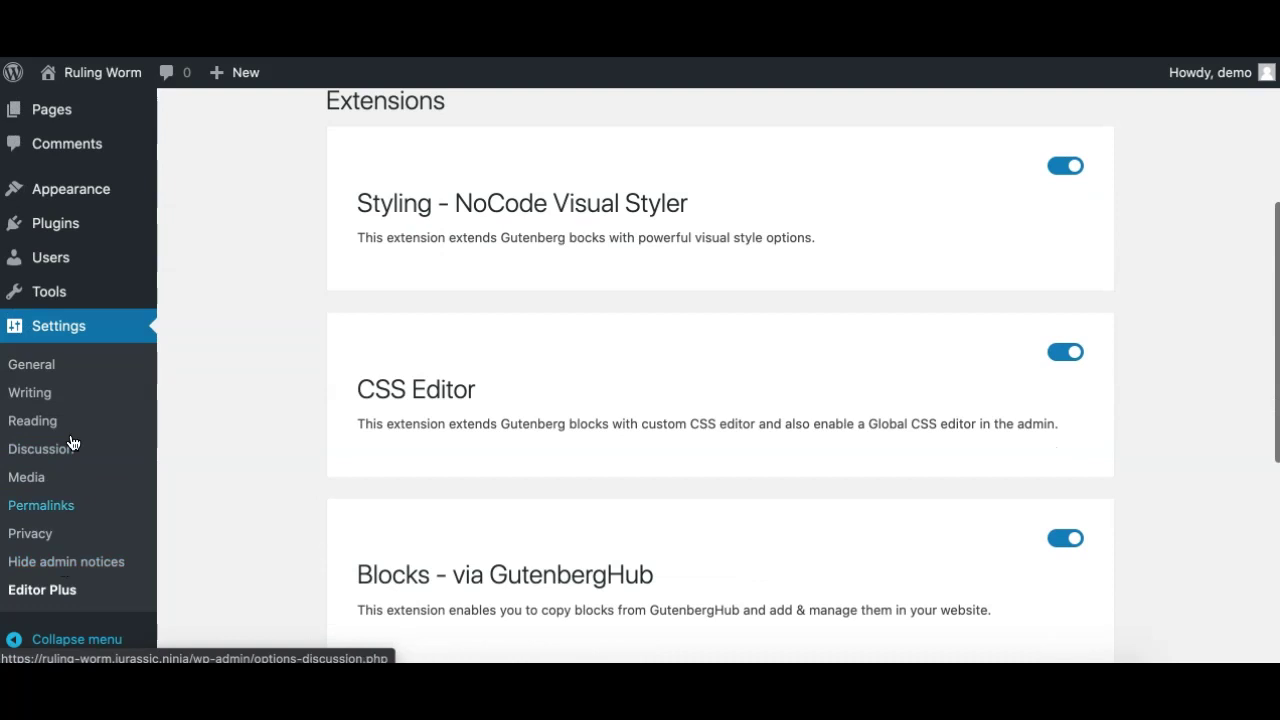
click(38, 596)
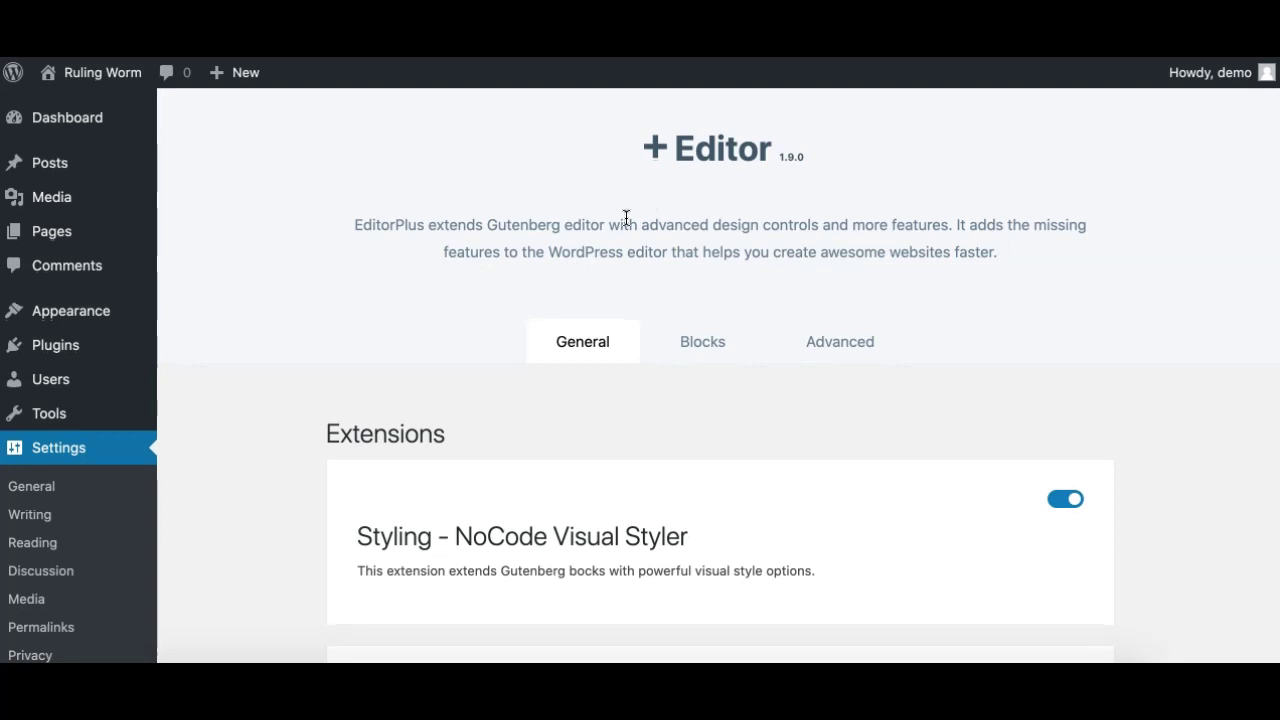
Step: Look through the Editor Plus extensions to confirm Animations is switched on
scroll(464, 404, down, 3)
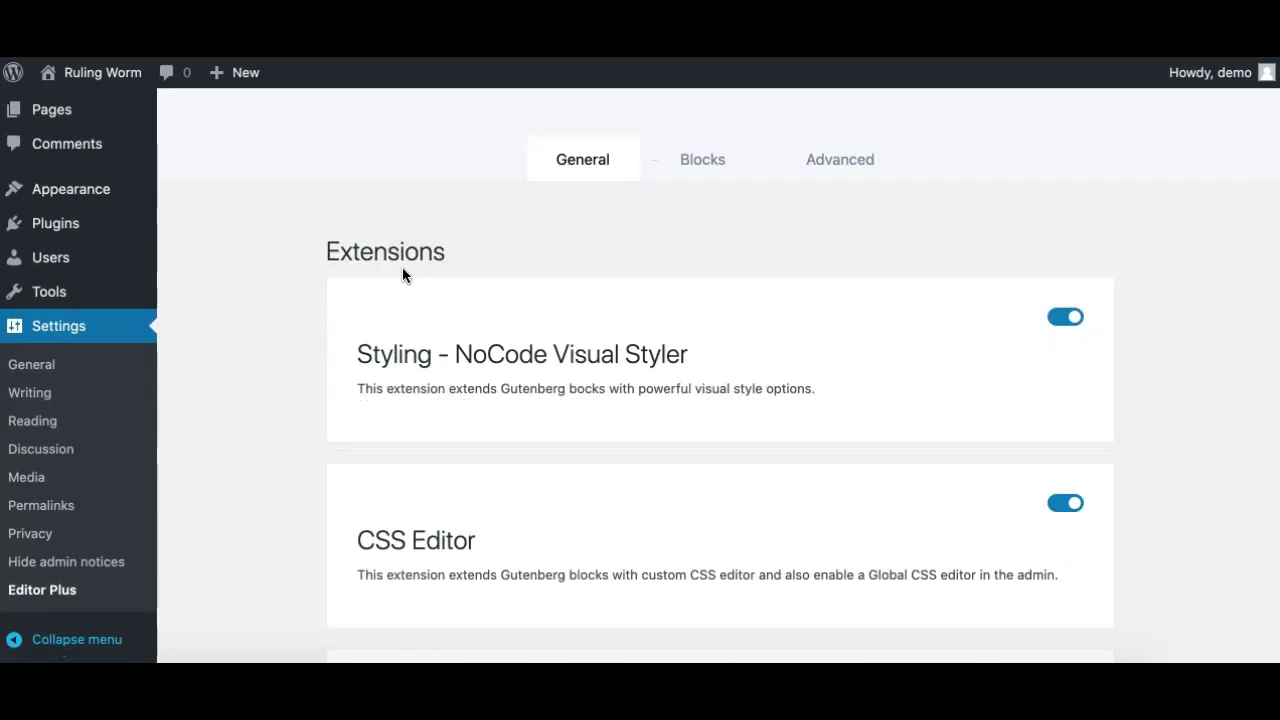
scroll(328, 397, down, 3)
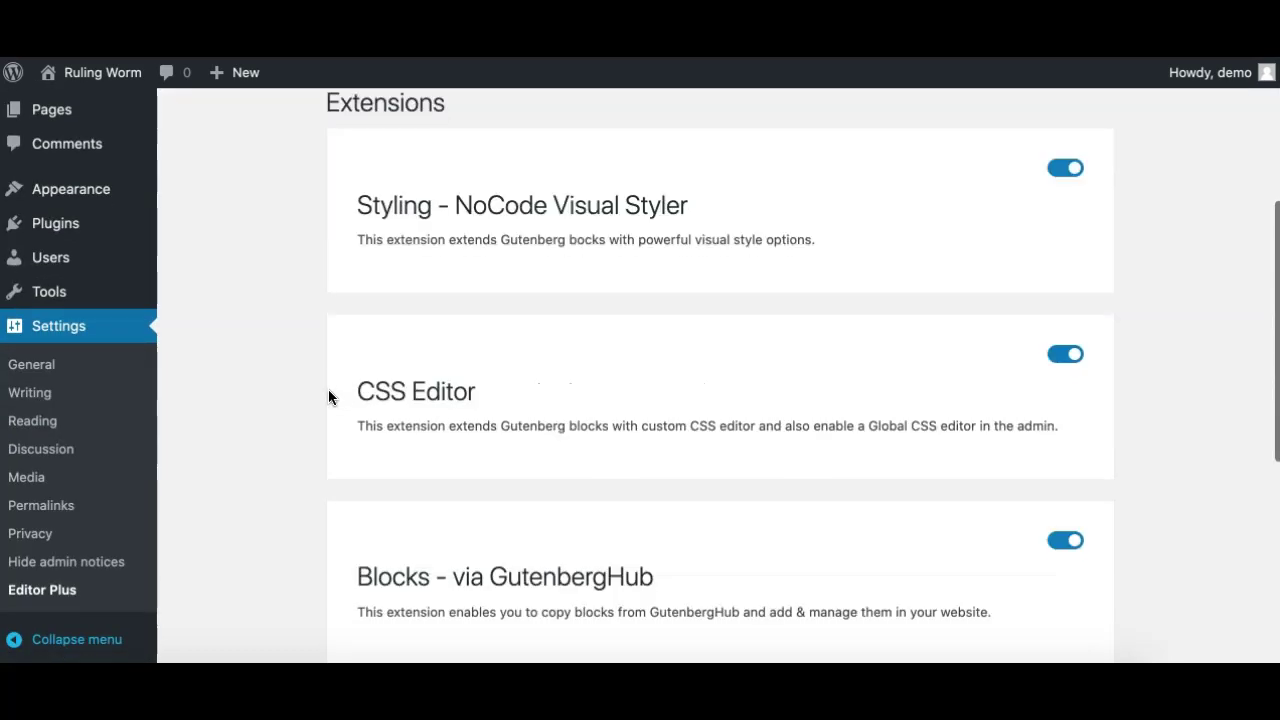
scroll(412, 241, down, 2)
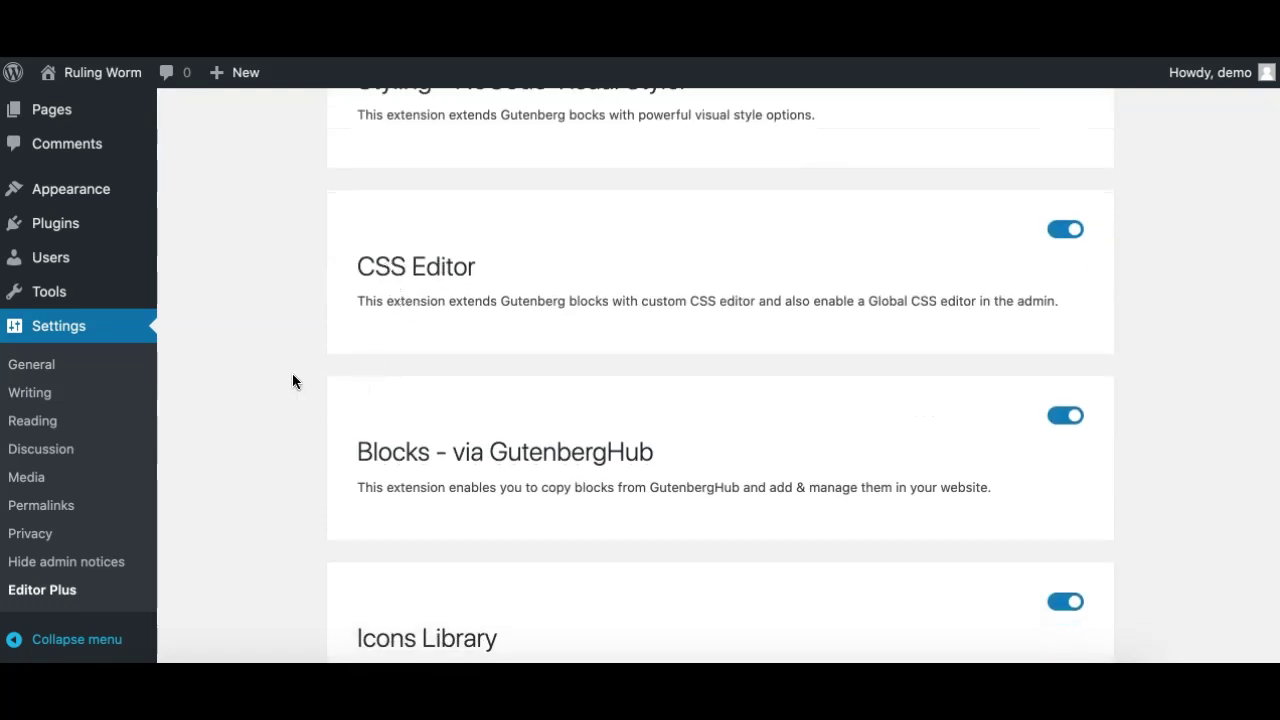
scroll(293, 381, down, 3)
scroll(400, 346, down, 3)
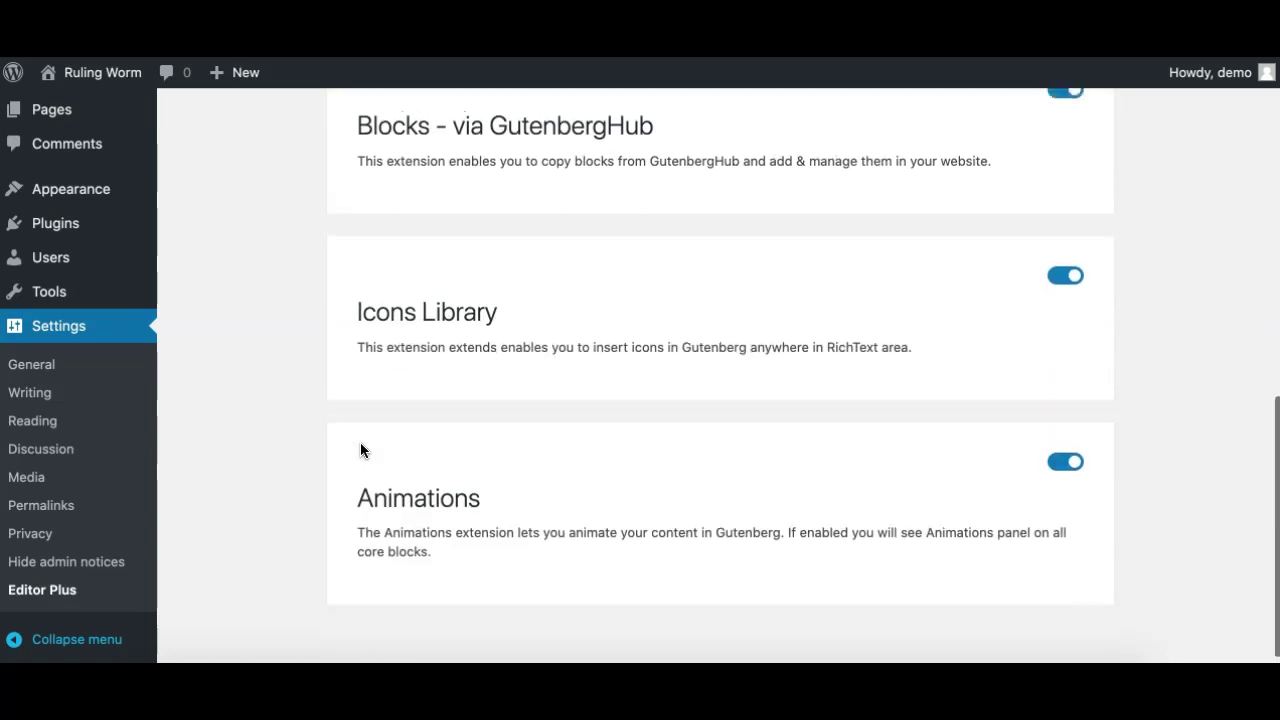
scroll(357, 380, down, 1)
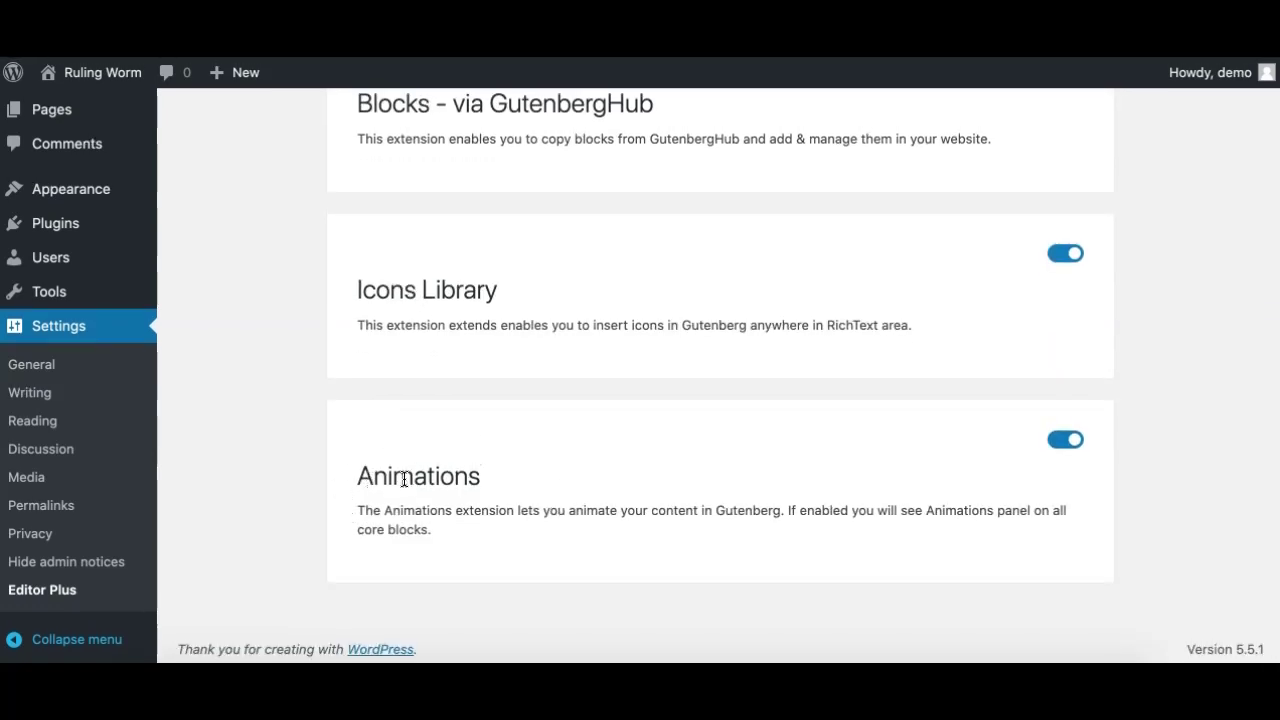
scroll(496, 432, up, 3)
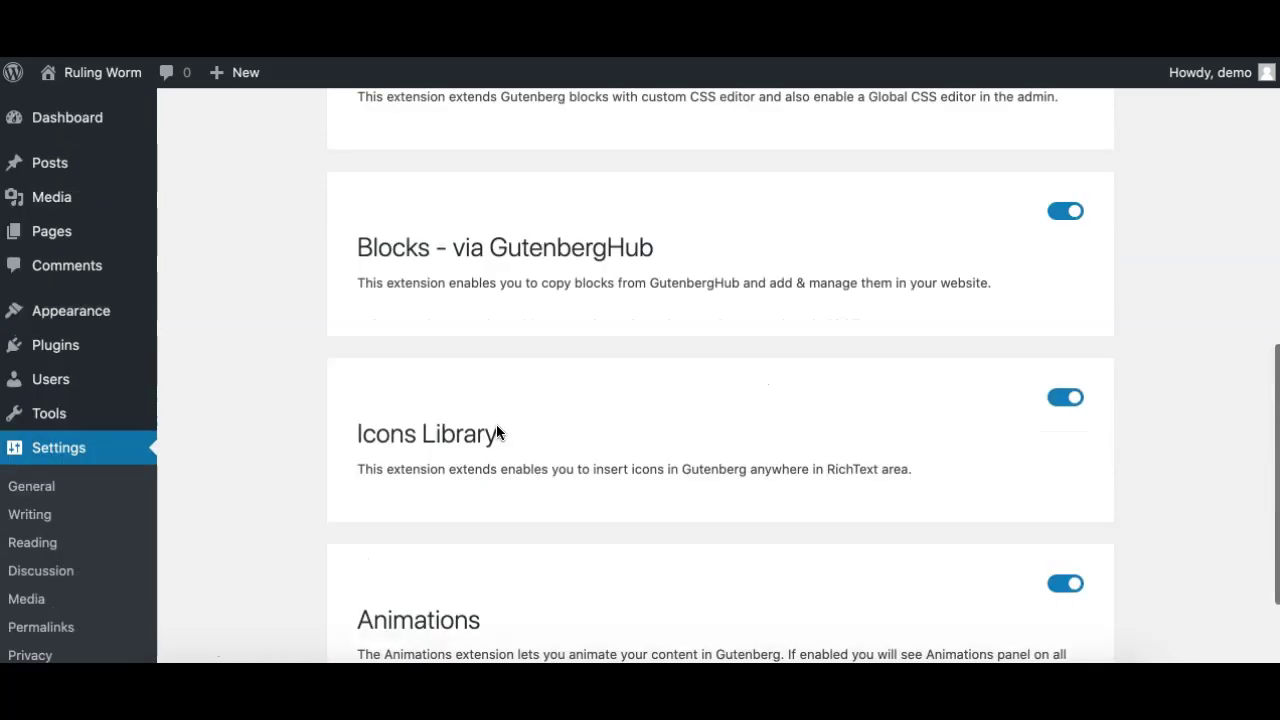
scroll(496, 432, down, 3)
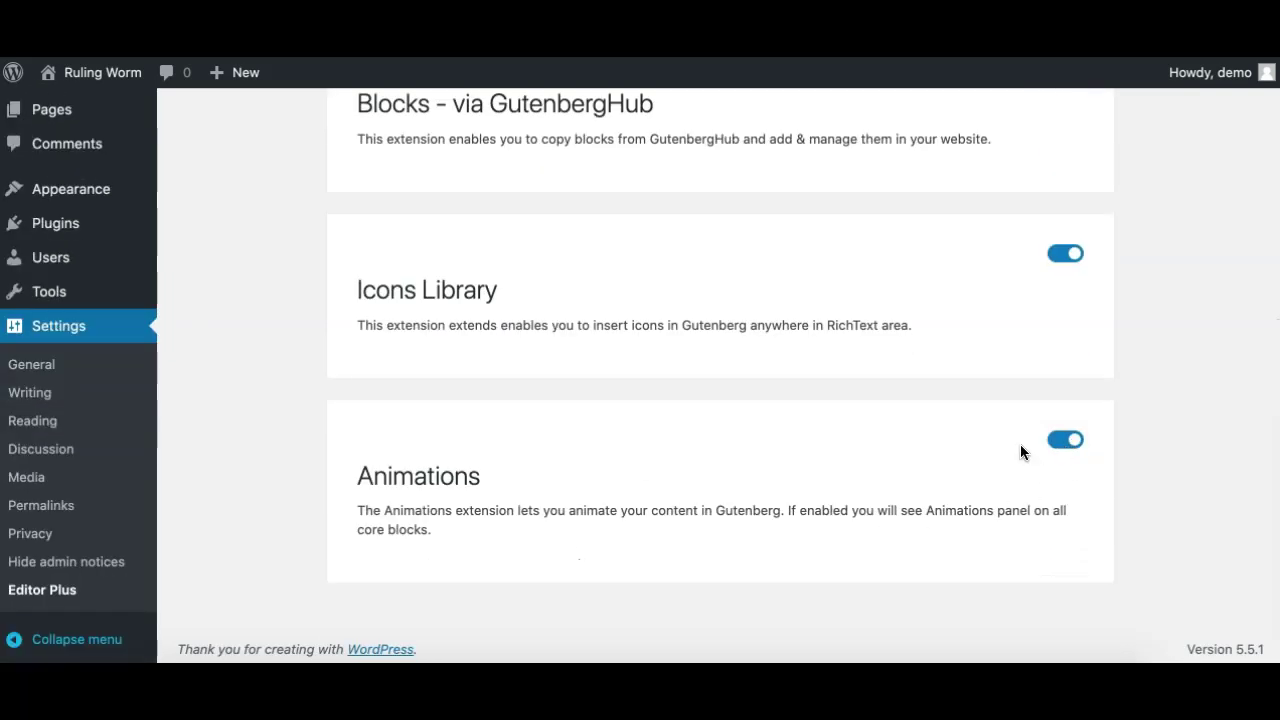
scroll(1019, 433, up, 5)
scroll(1019, 432, down, 4)
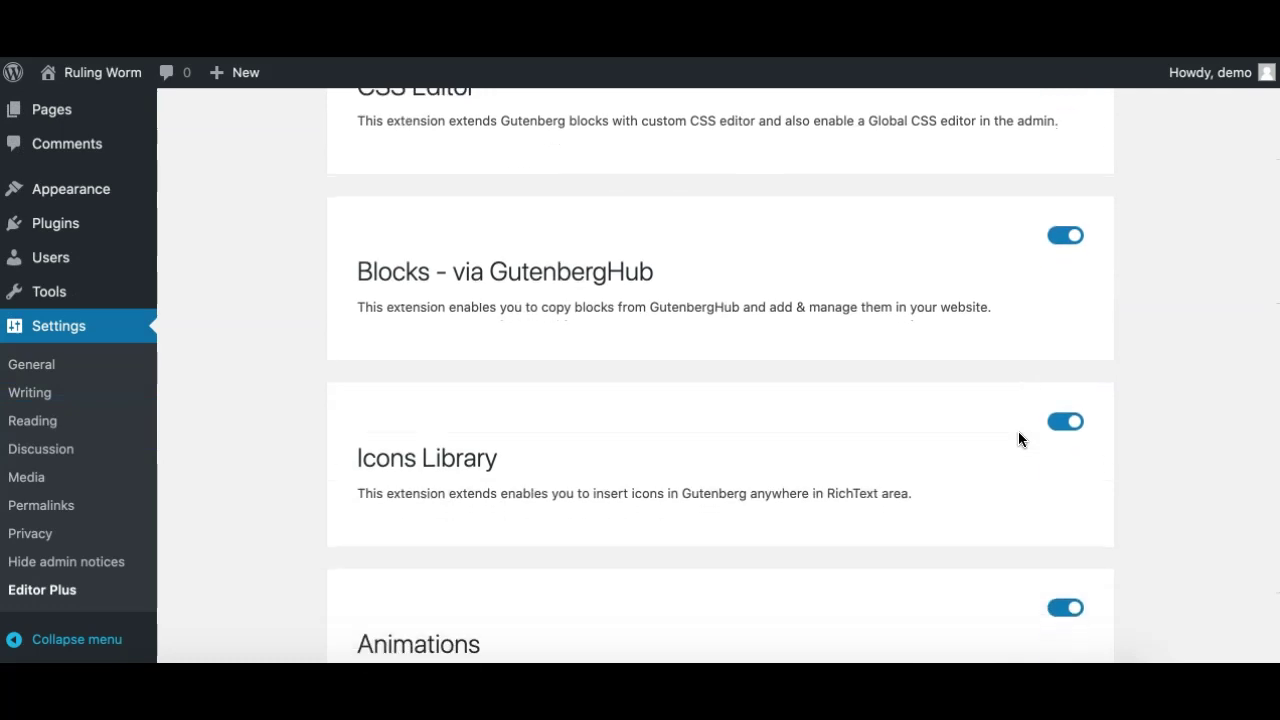
scroll(1022, 486, up, 5)
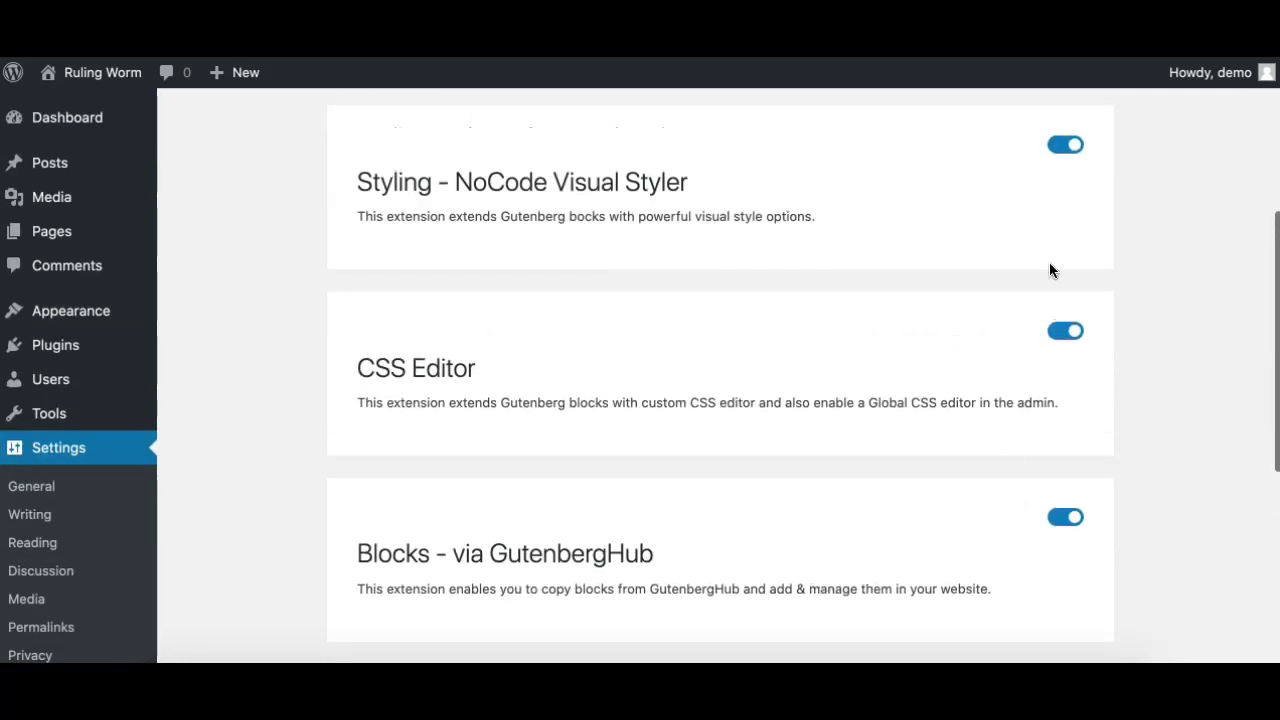
scroll(1002, 418, down, 5)
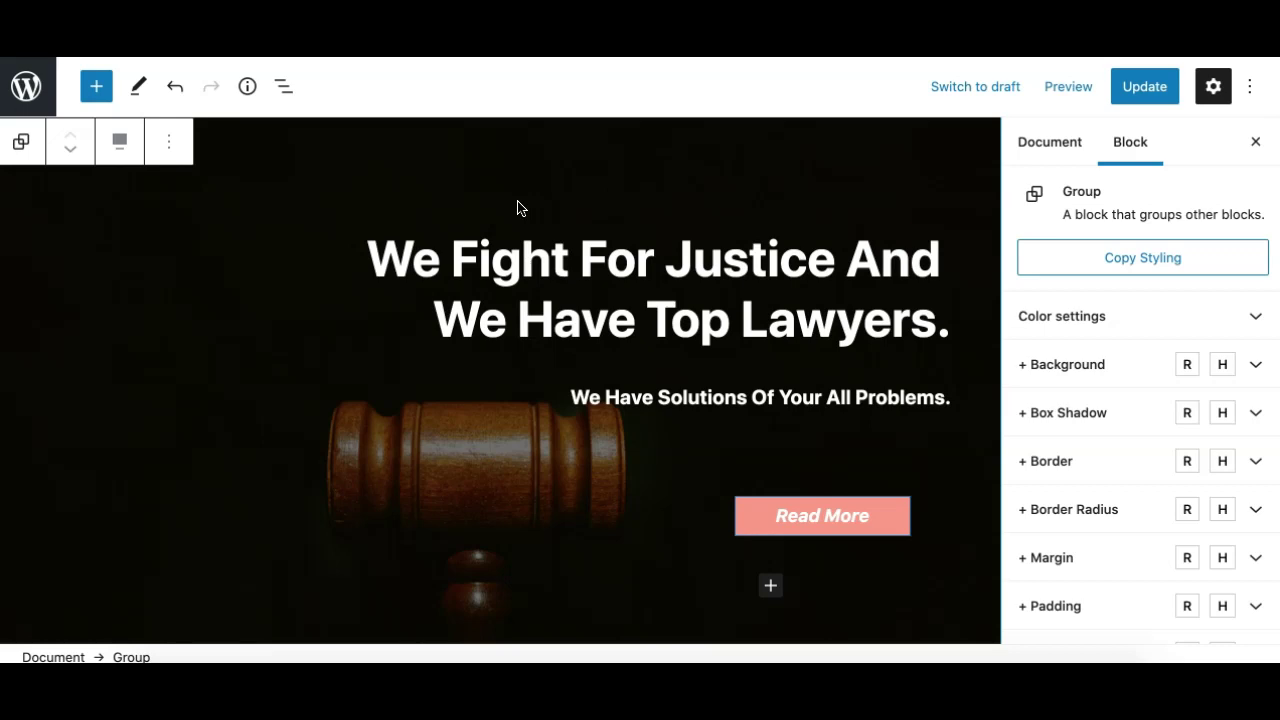
scroll(360, 409, down, 20)
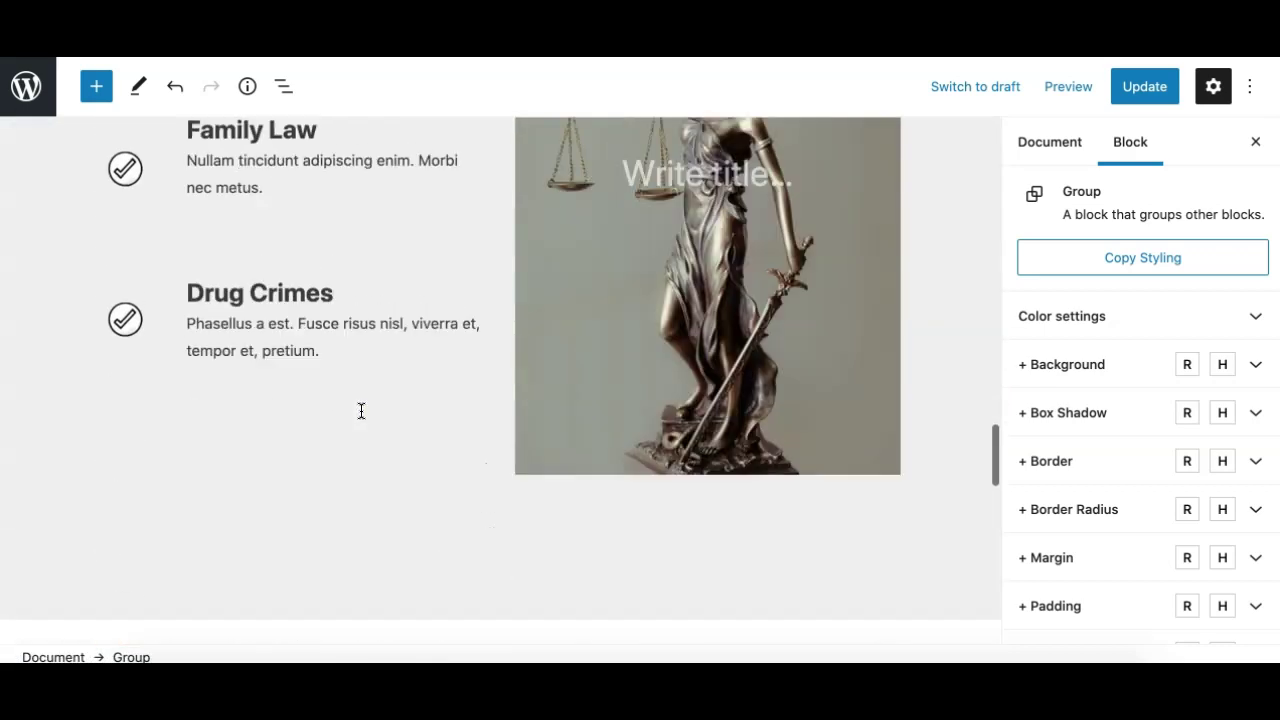
scroll(361, 410, down, 10)
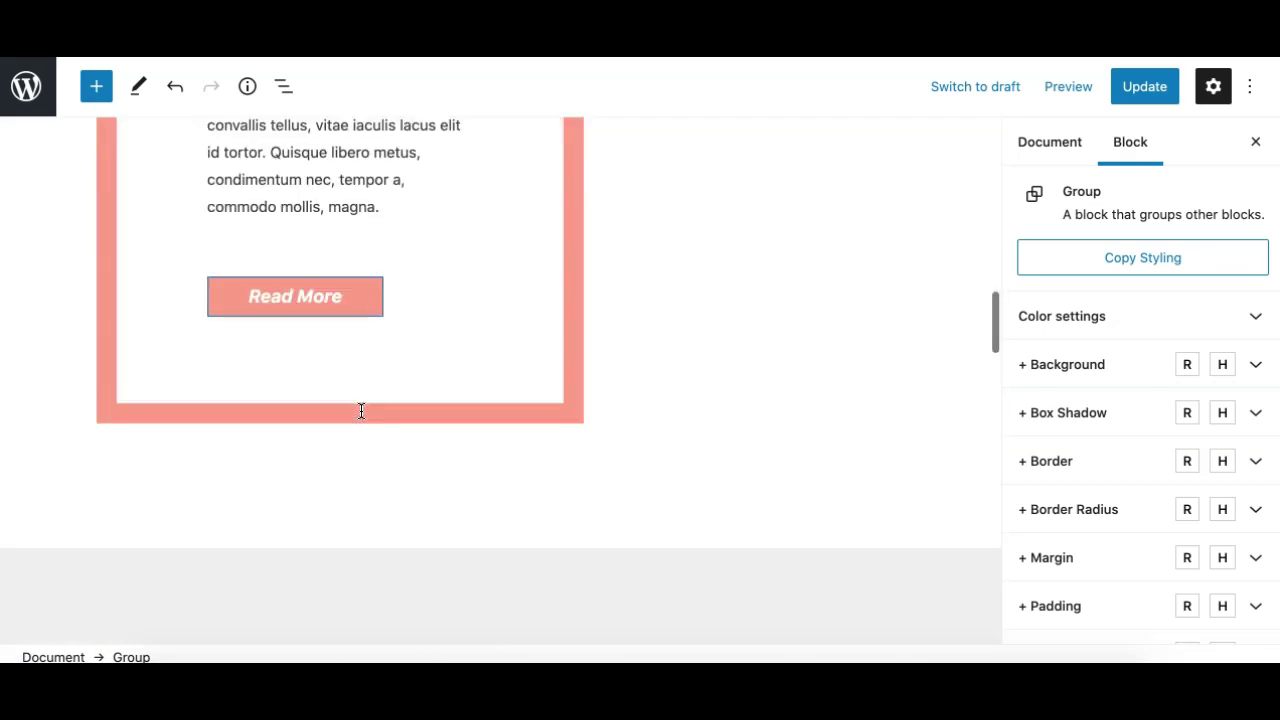
scroll(361, 410, up, 20)
scroll(357, 414, down, 2)
click(214, 349)
Step: Select the hero's H1 heading and expand its + Animation panel in the Block sidebar
click(541, 210)
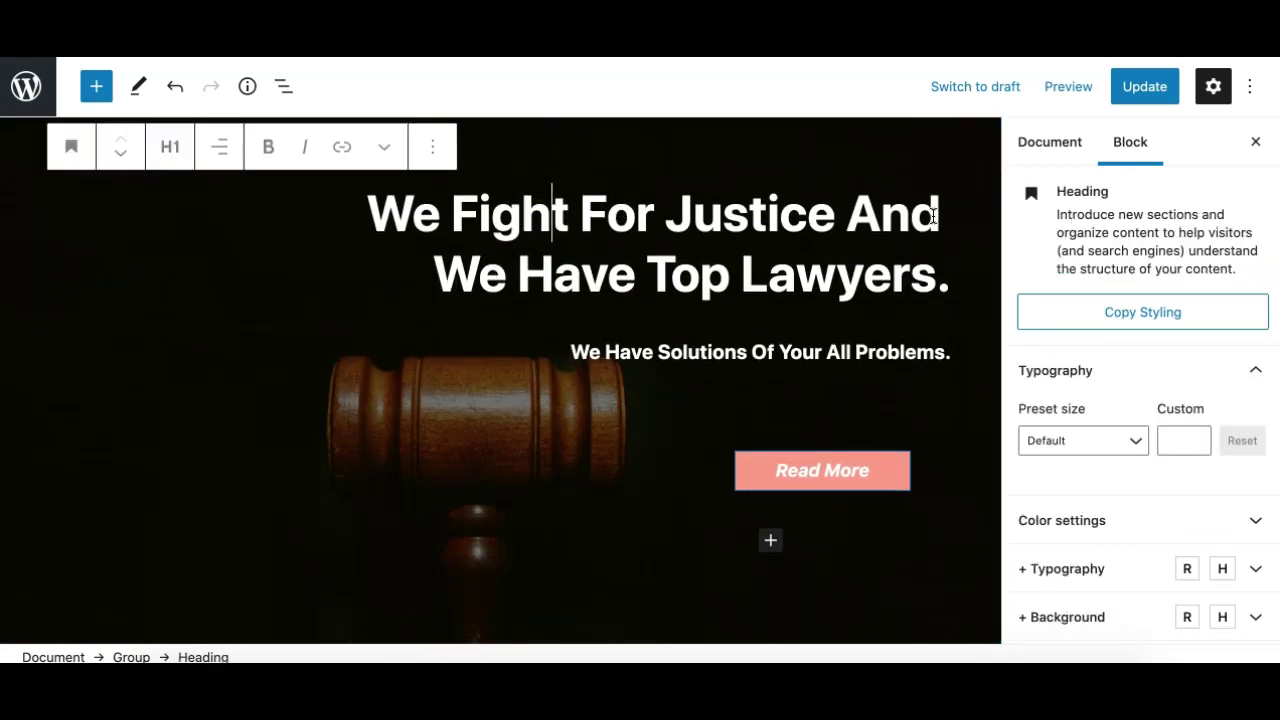
scroll(1116, 329, down, 4)
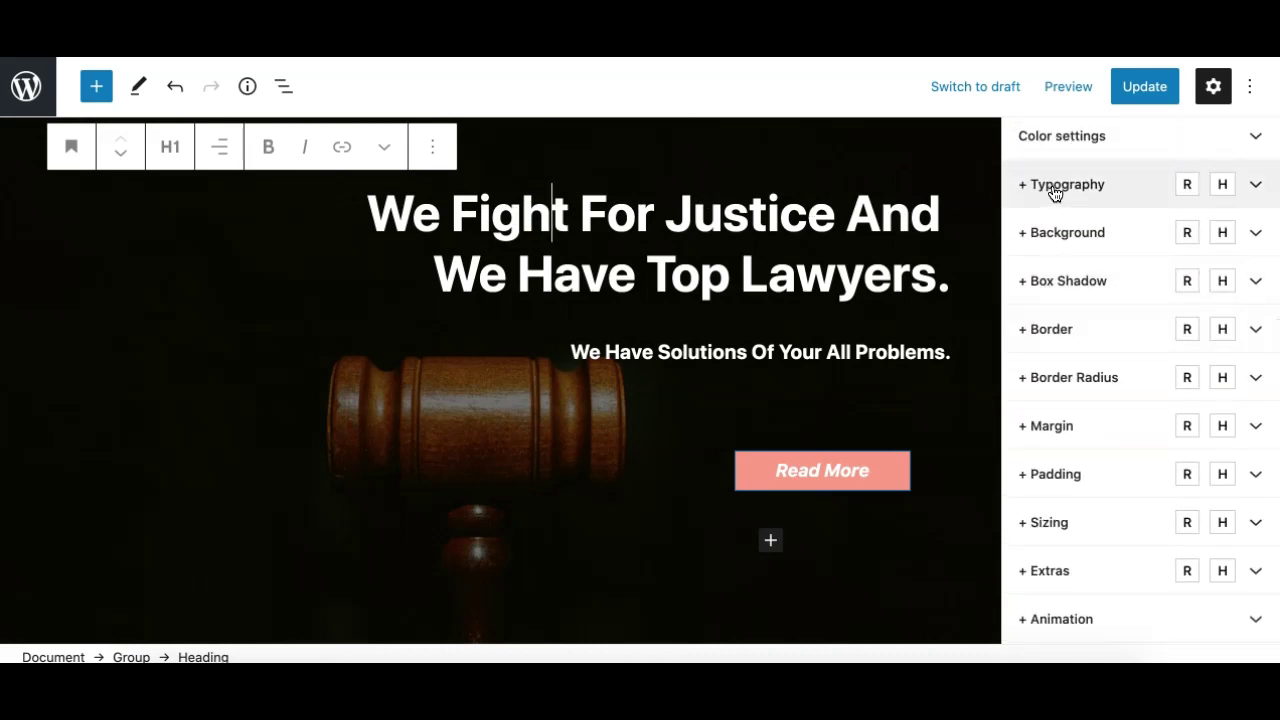
scroll(1066, 194, up, 3)
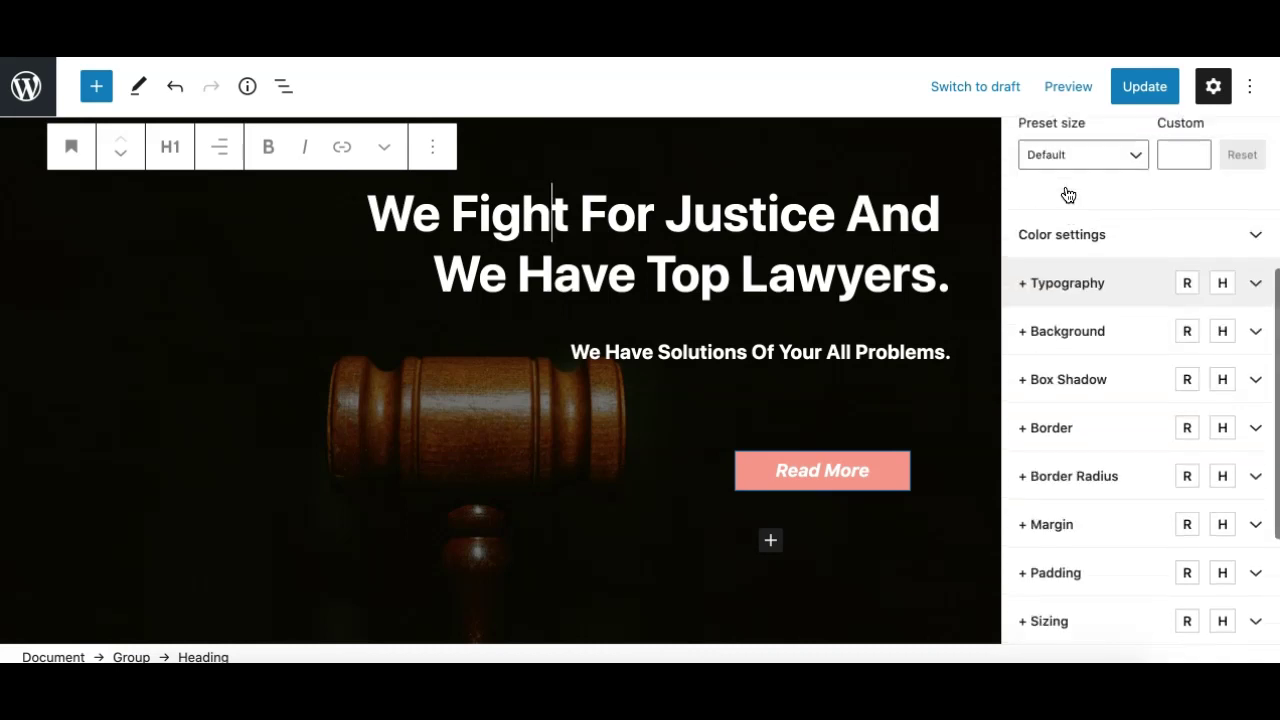
scroll(1049, 369, down, 3)
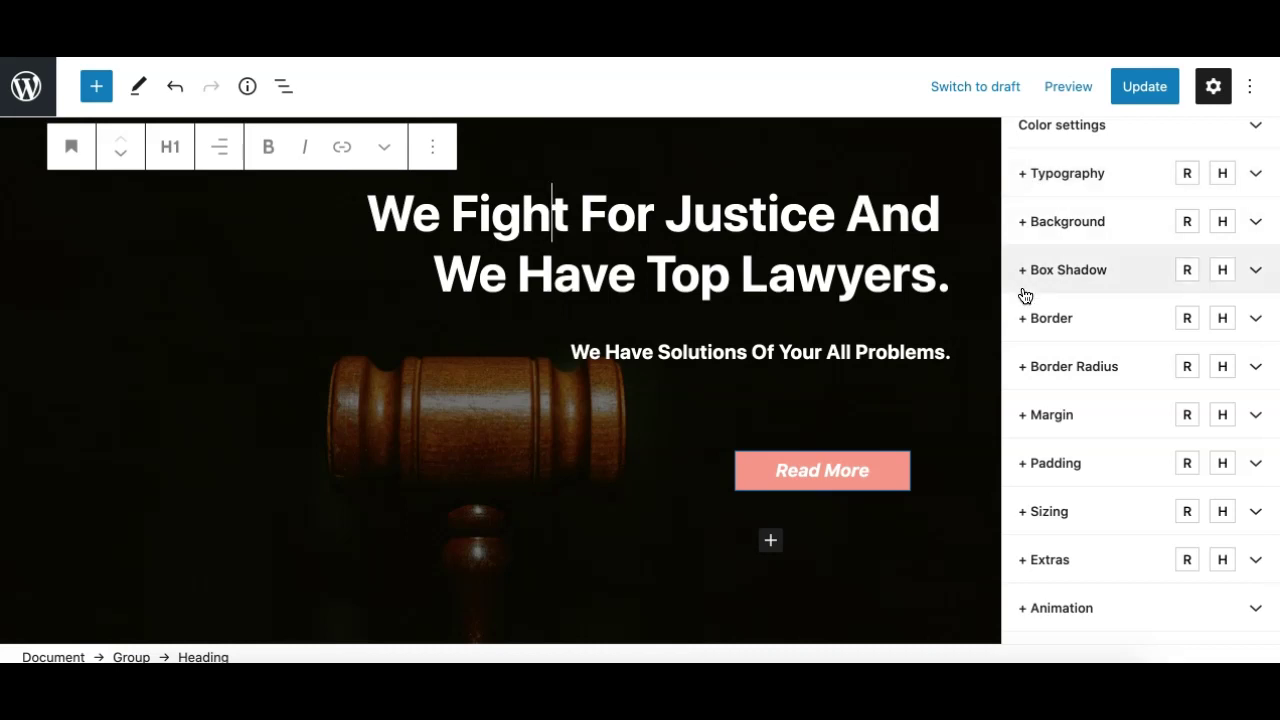
scroll(1020, 320, down, 2)
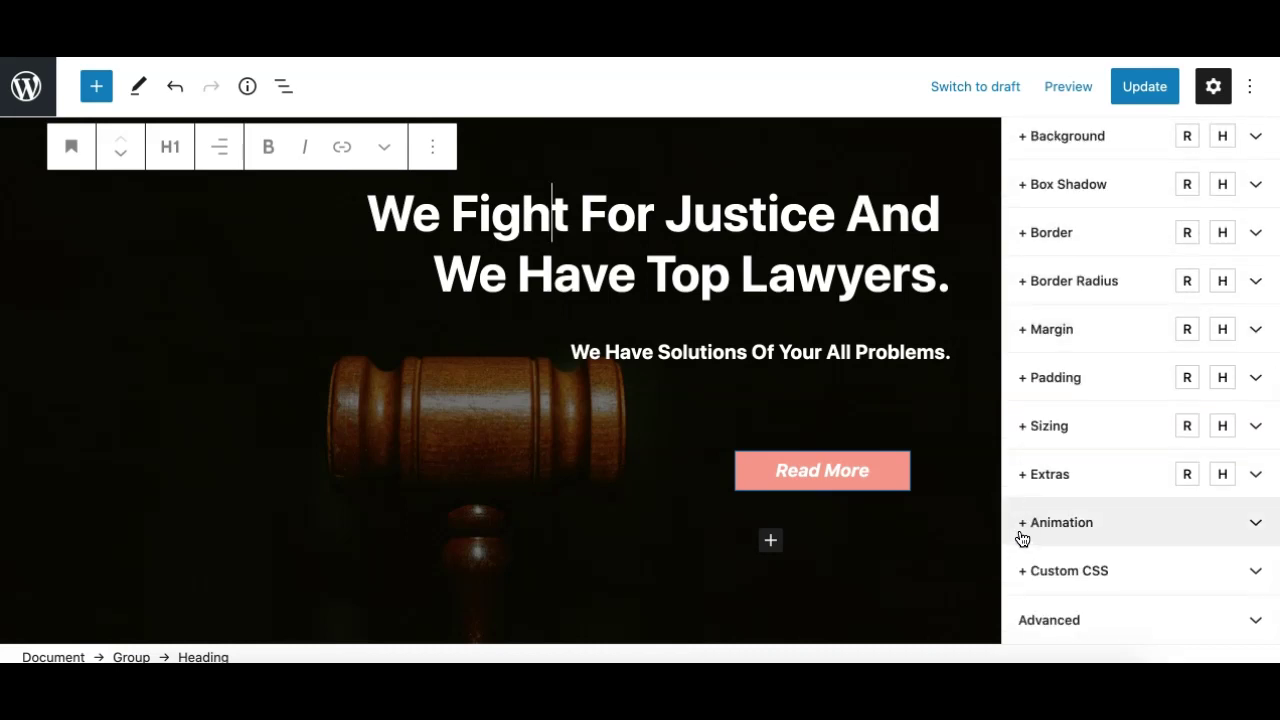
click(1125, 530)
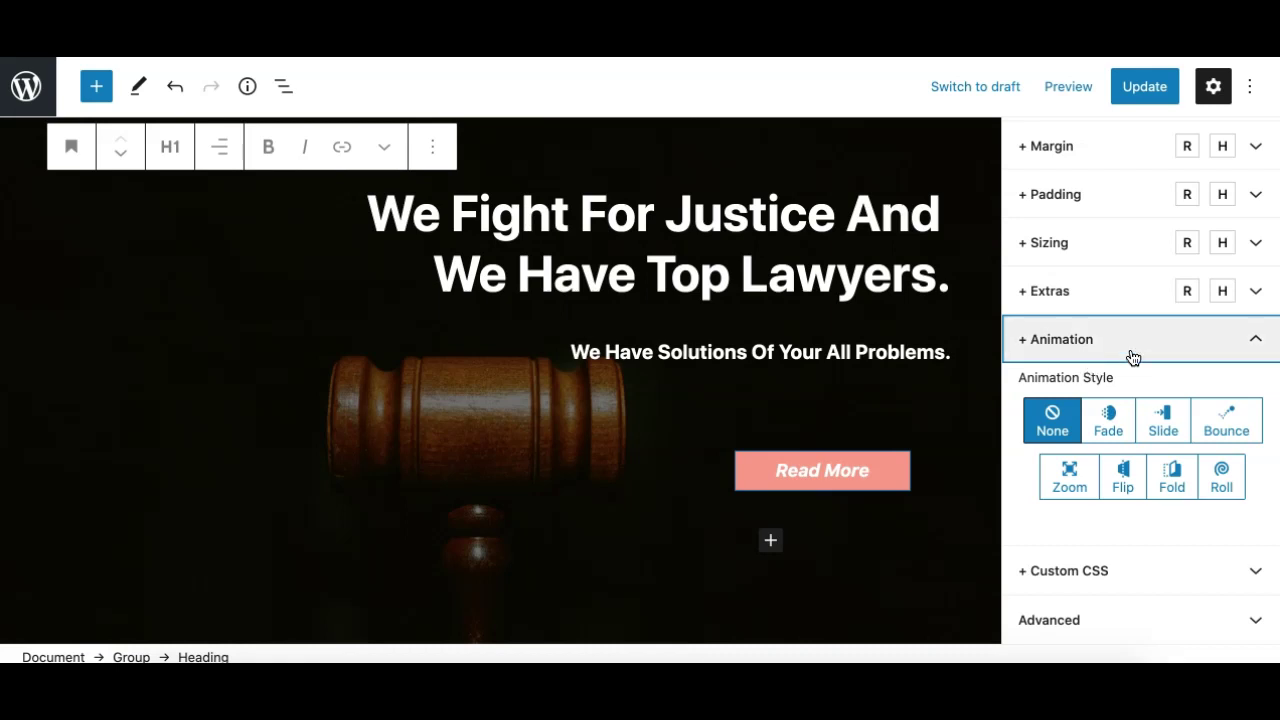
Step: Give the H1 heading a Slide animation in the down direction
click(1129, 352)
click(1104, 510)
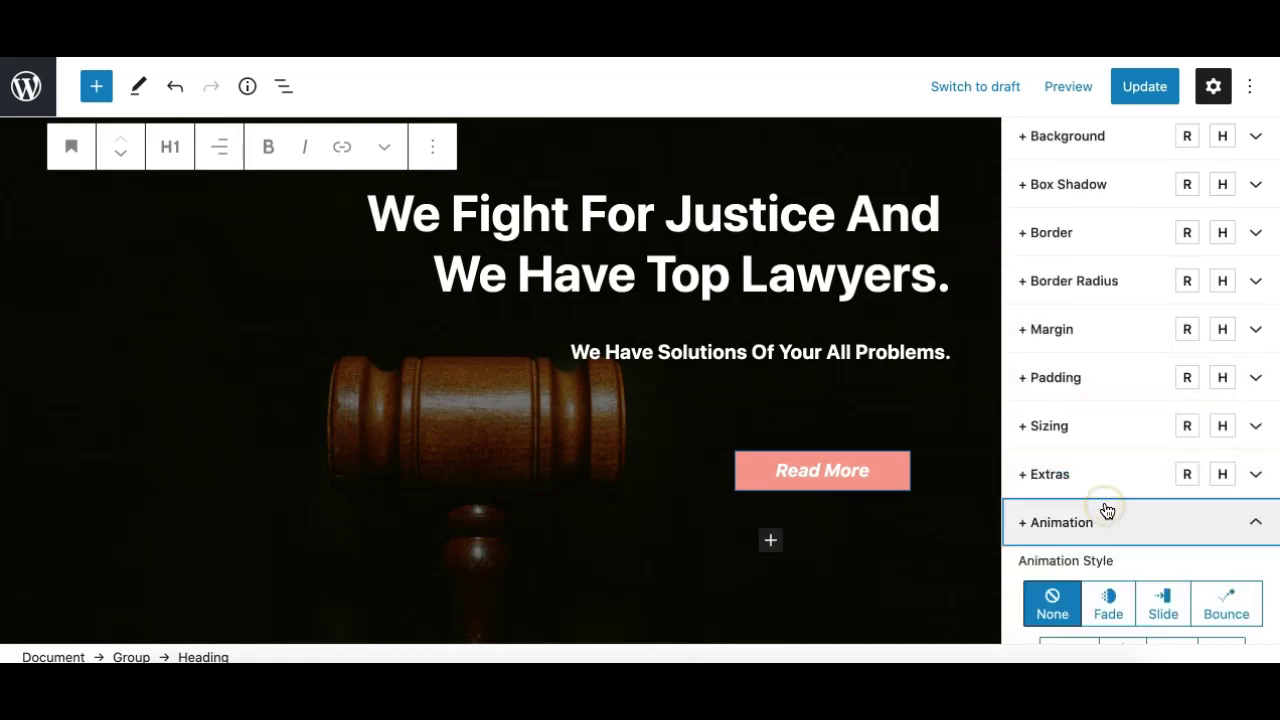
scroll(1088, 332, down, 3)
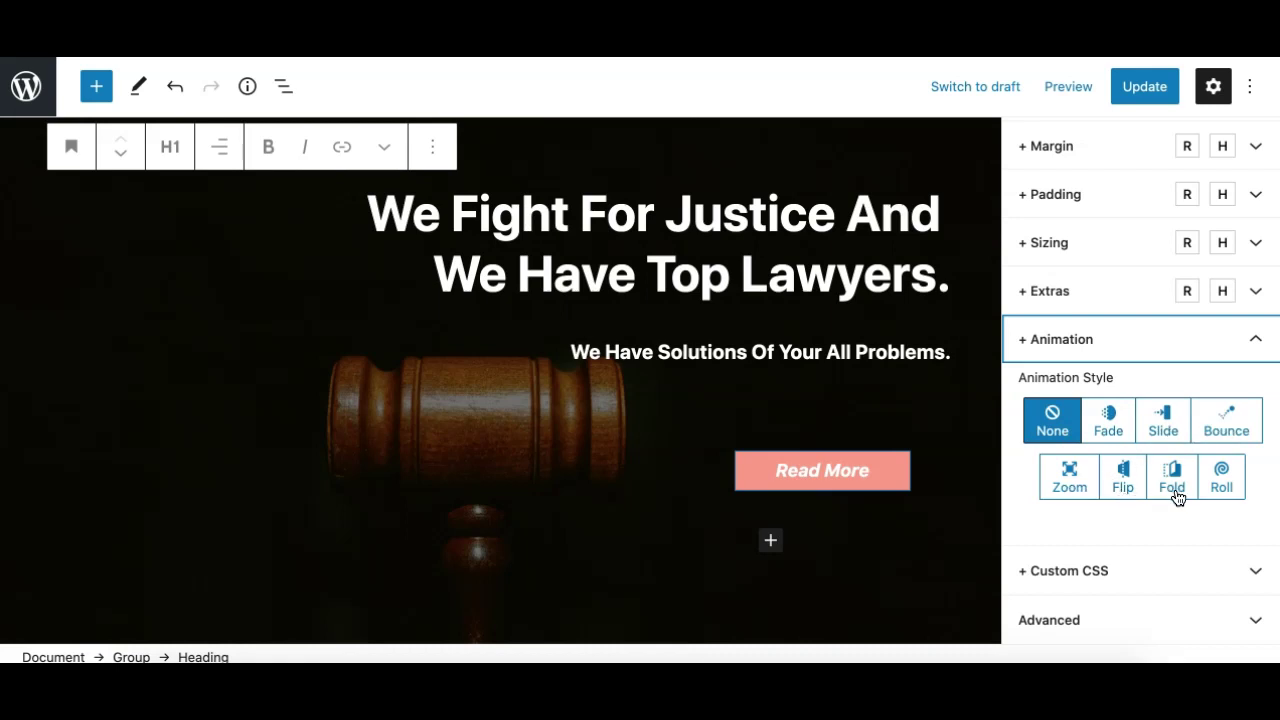
click(1155, 433)
scroll(1072, 492, down, 4)
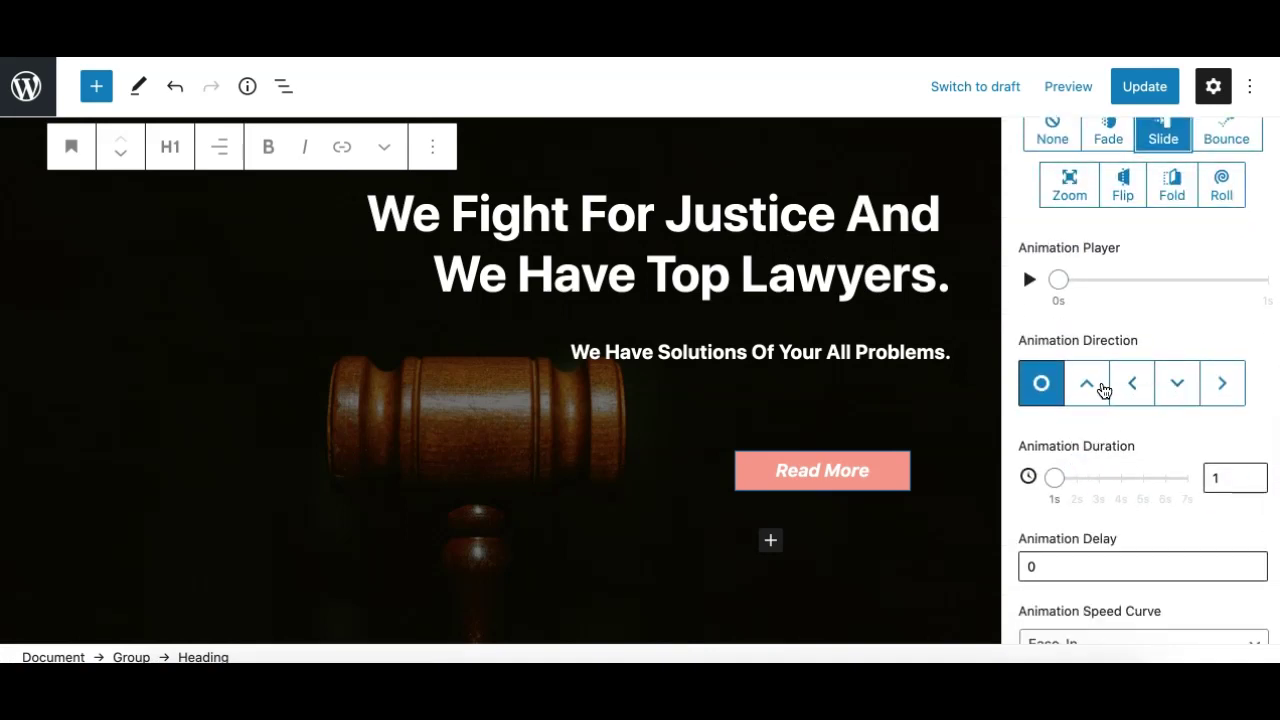
click(1176, 392)
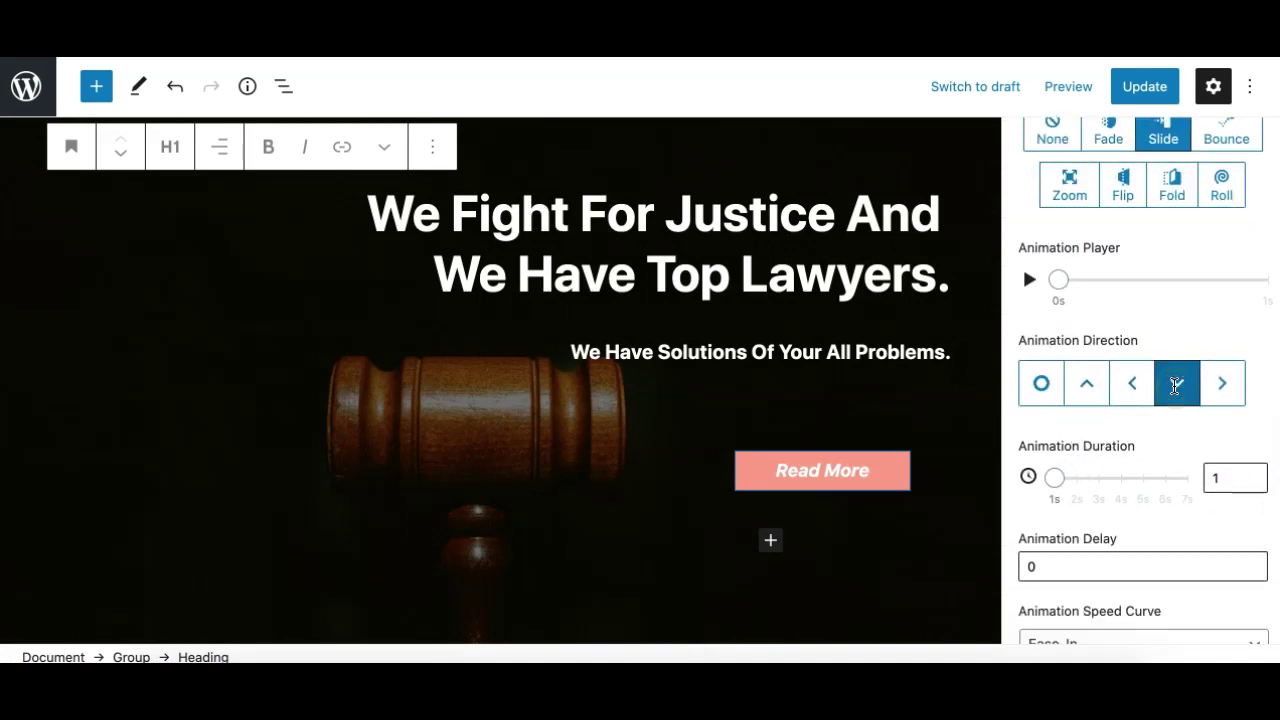
Step: Play the heading's slide-down animation in the Animation Player, then replay it
scroll(1110, 430, down, 2)
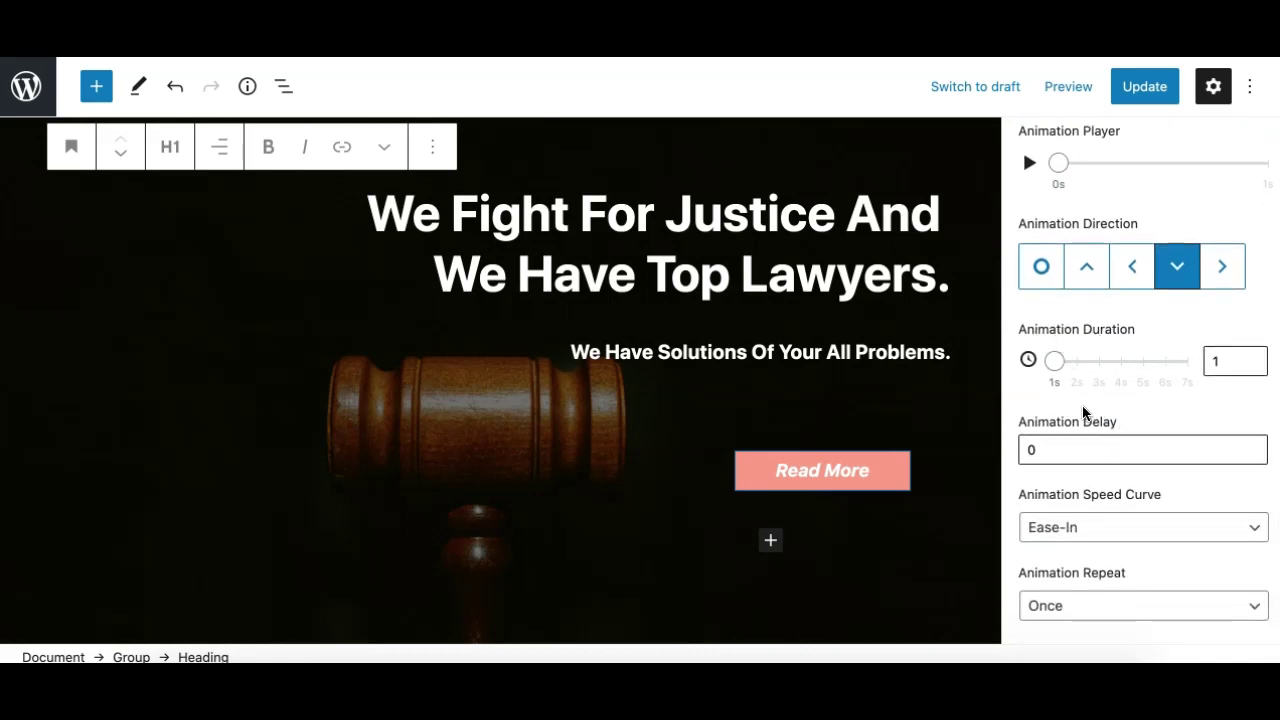
scroll(1083, 417, down, 1)
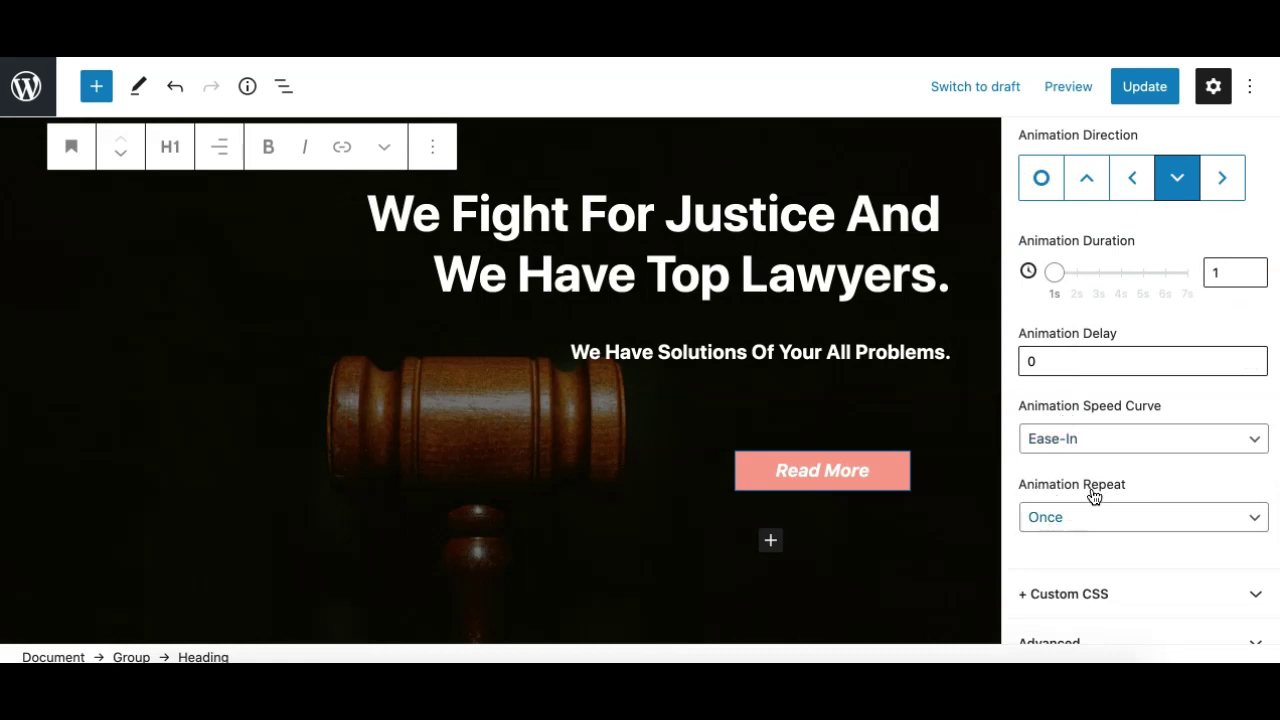
scroll(1073, 505, up, 3)
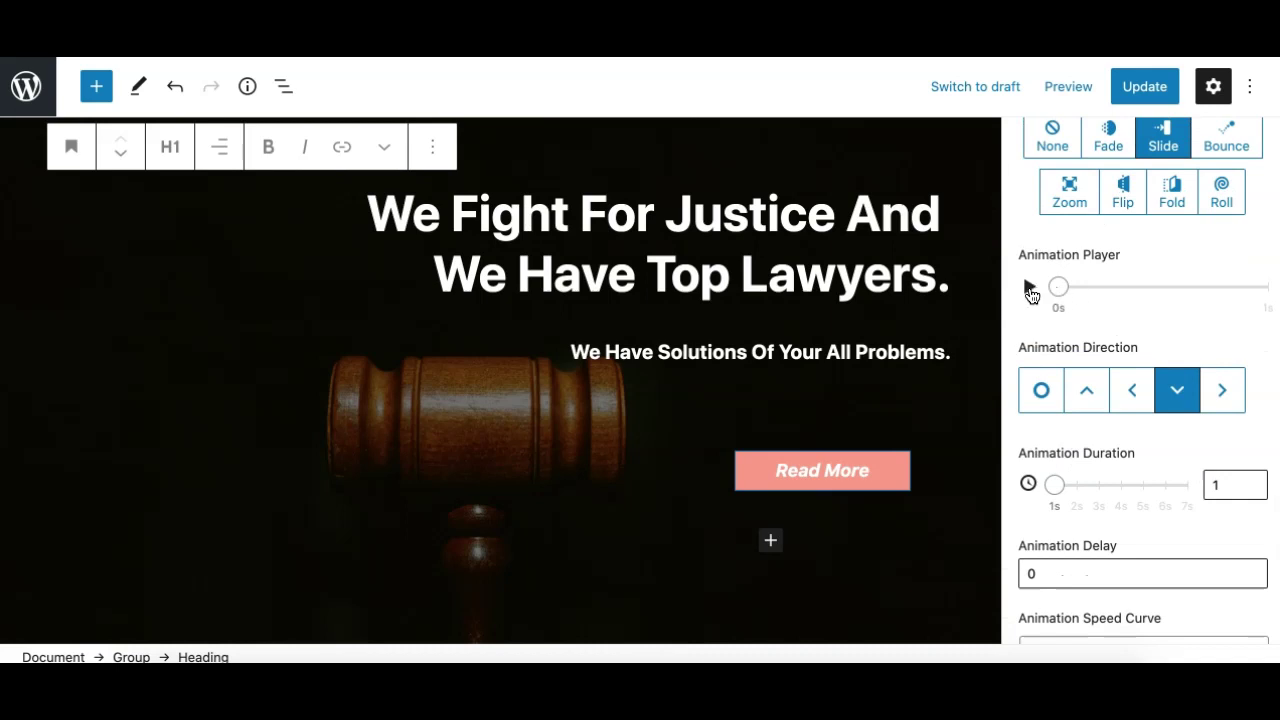
click(1029, 290)
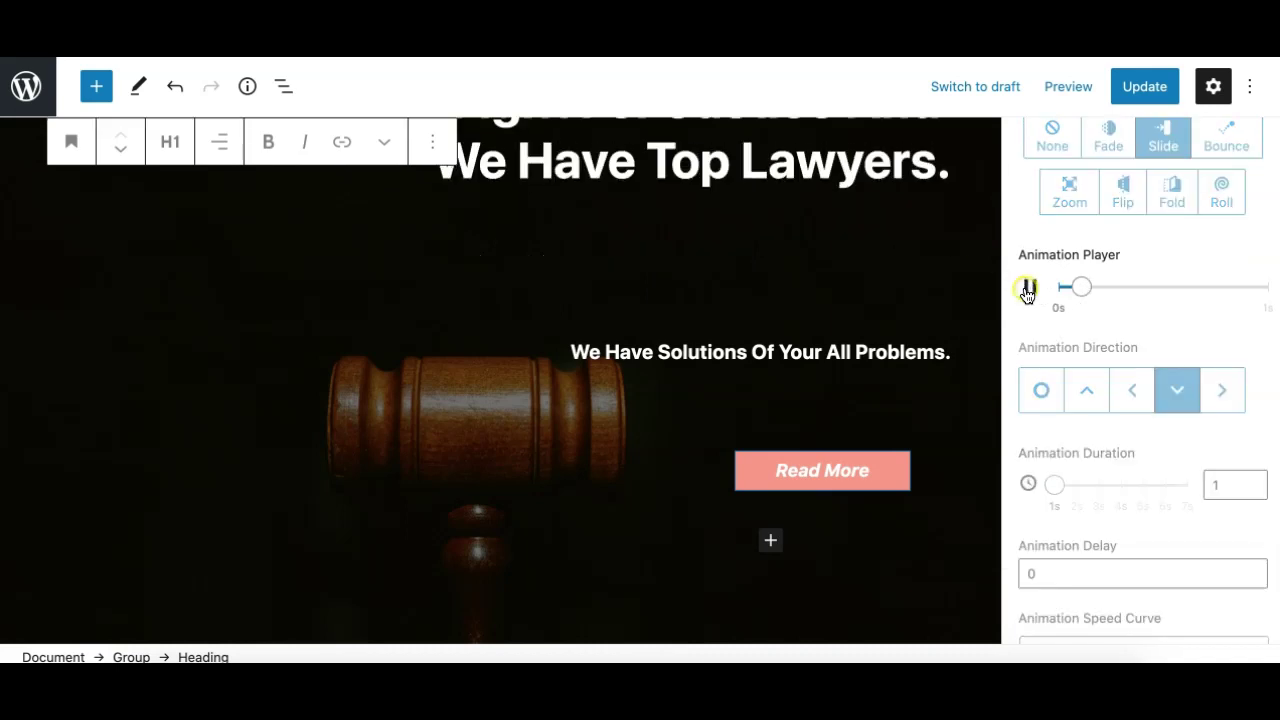
scroll(1038, 296, up, 1)
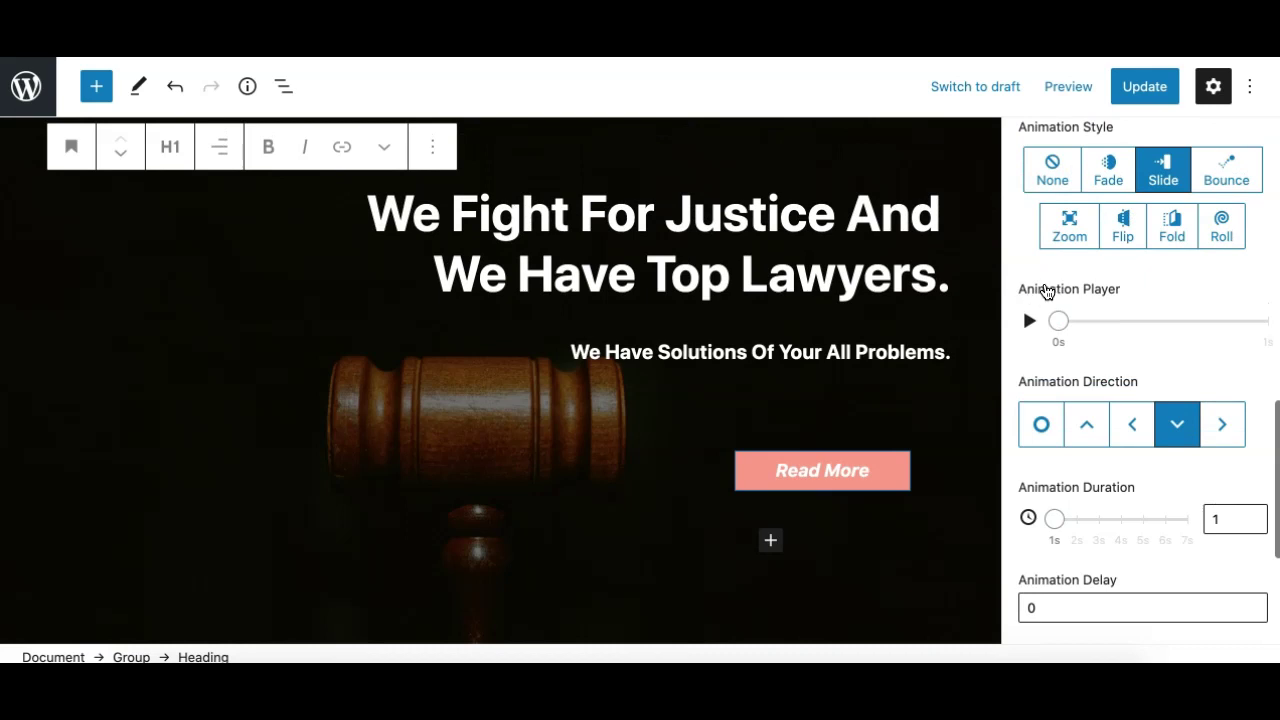
click(1030, 320)
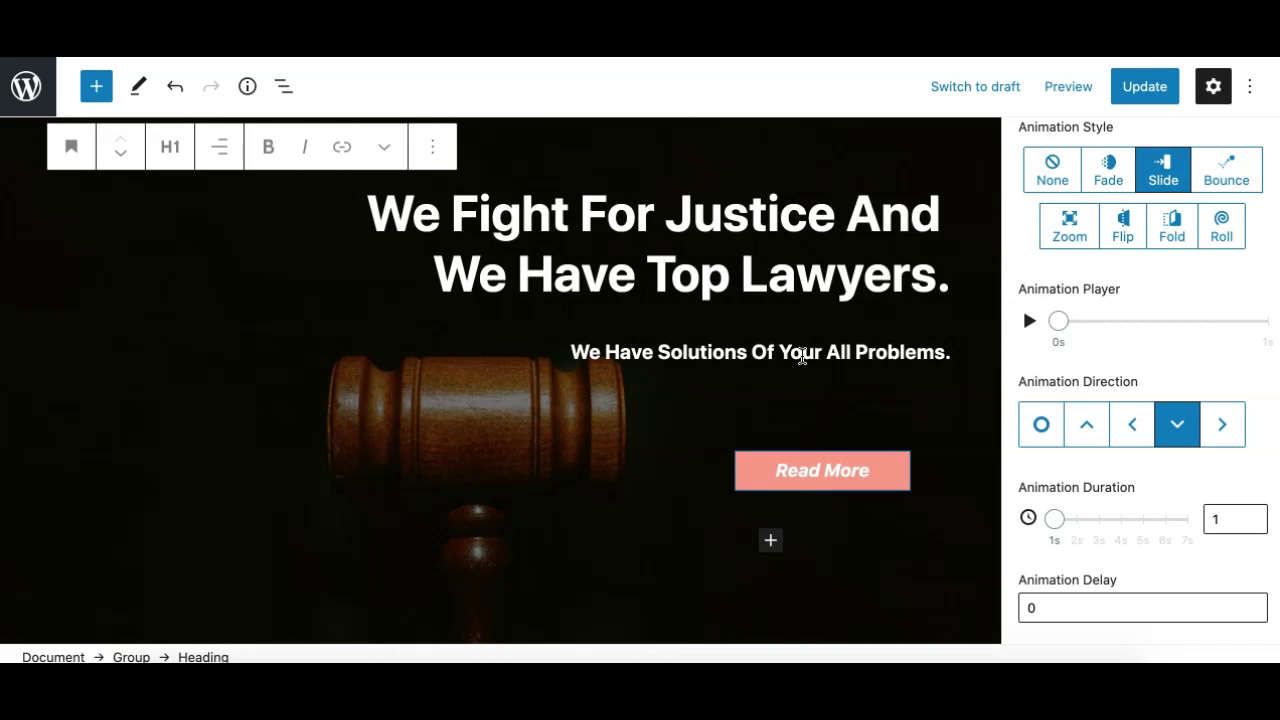
Step: Give the H4 subtitle a Slide animation in the up direction with a 1-second delay
click(690, 351)
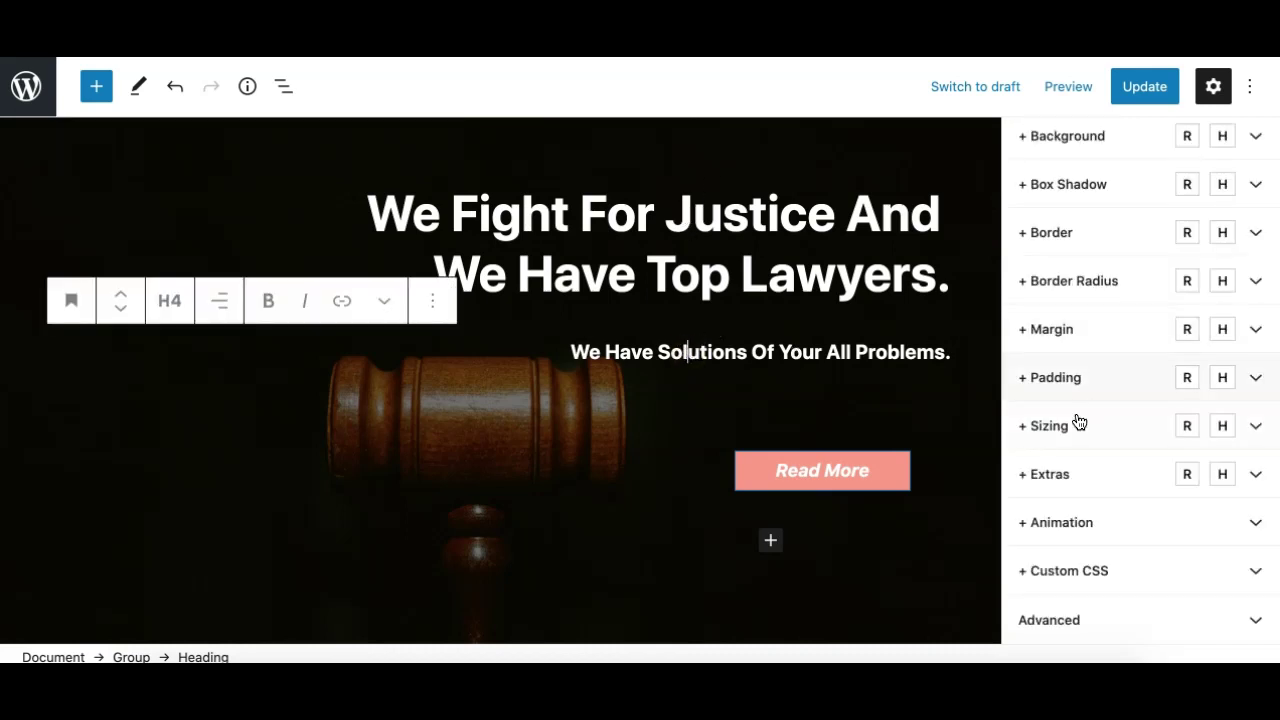
click(1058, 524)
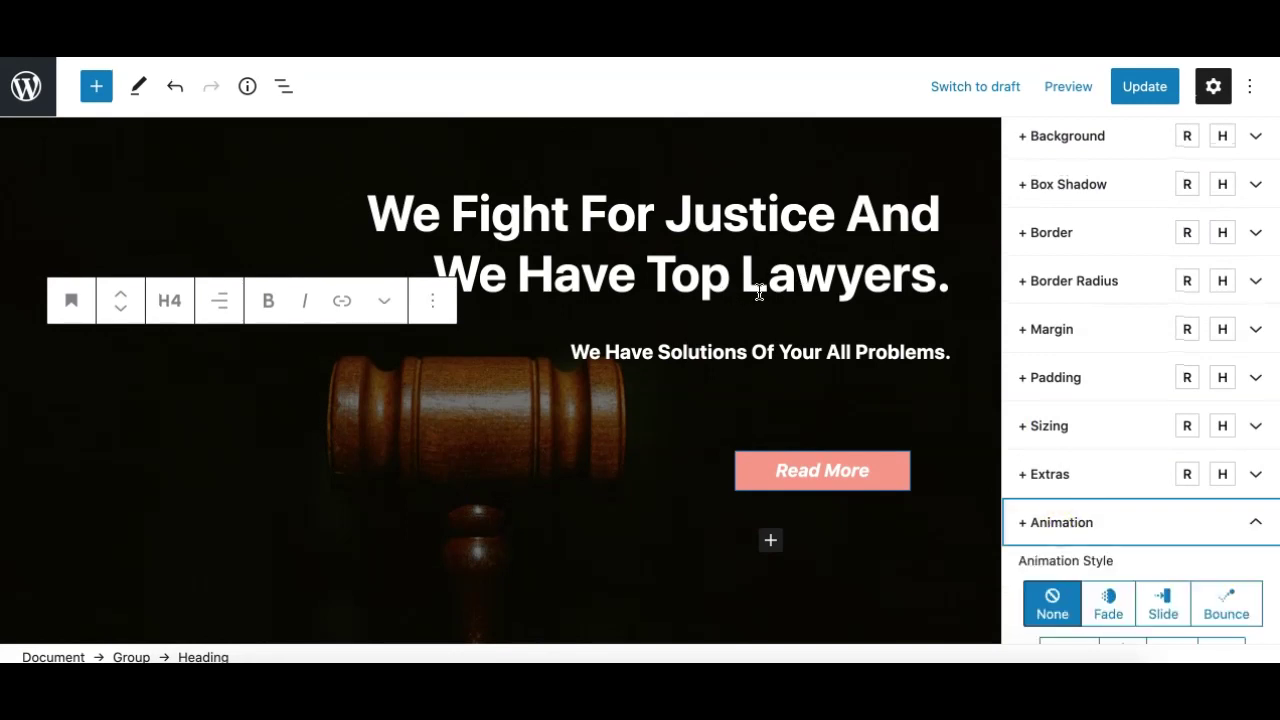
scroll(1100, 450, down, 3)
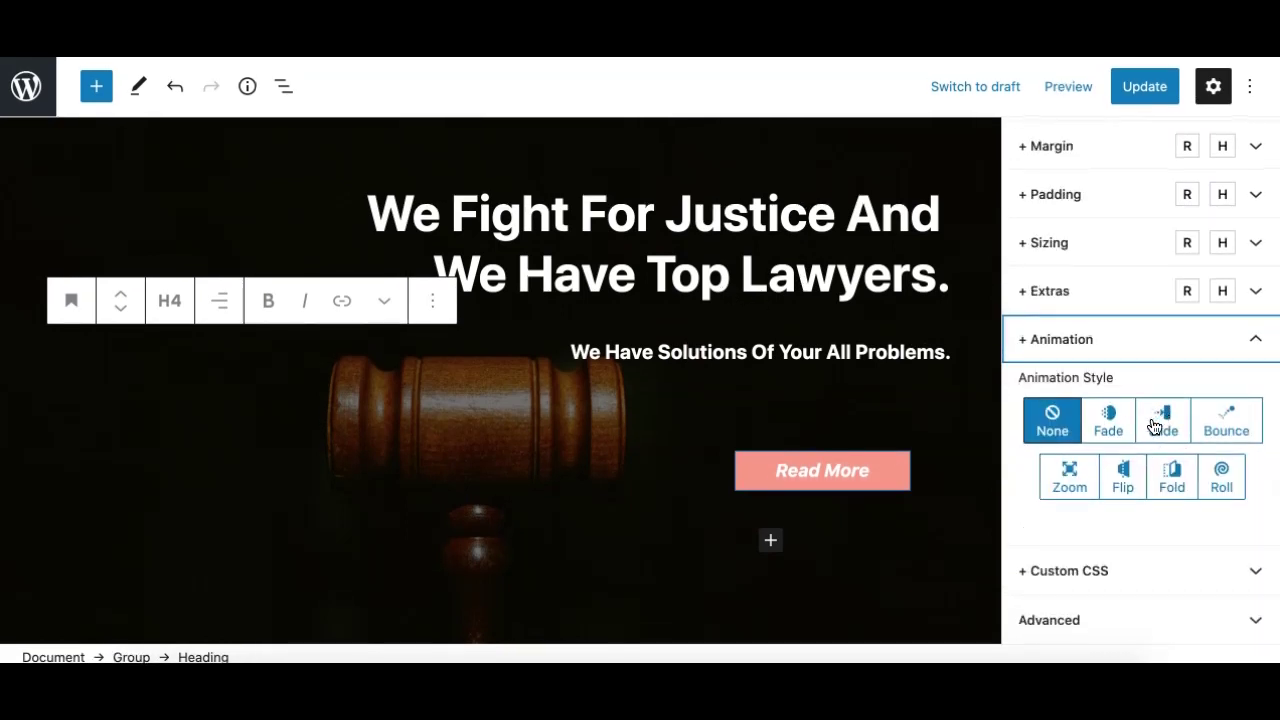
click(1164, 430)
scroll(1135, 423, down, 5)
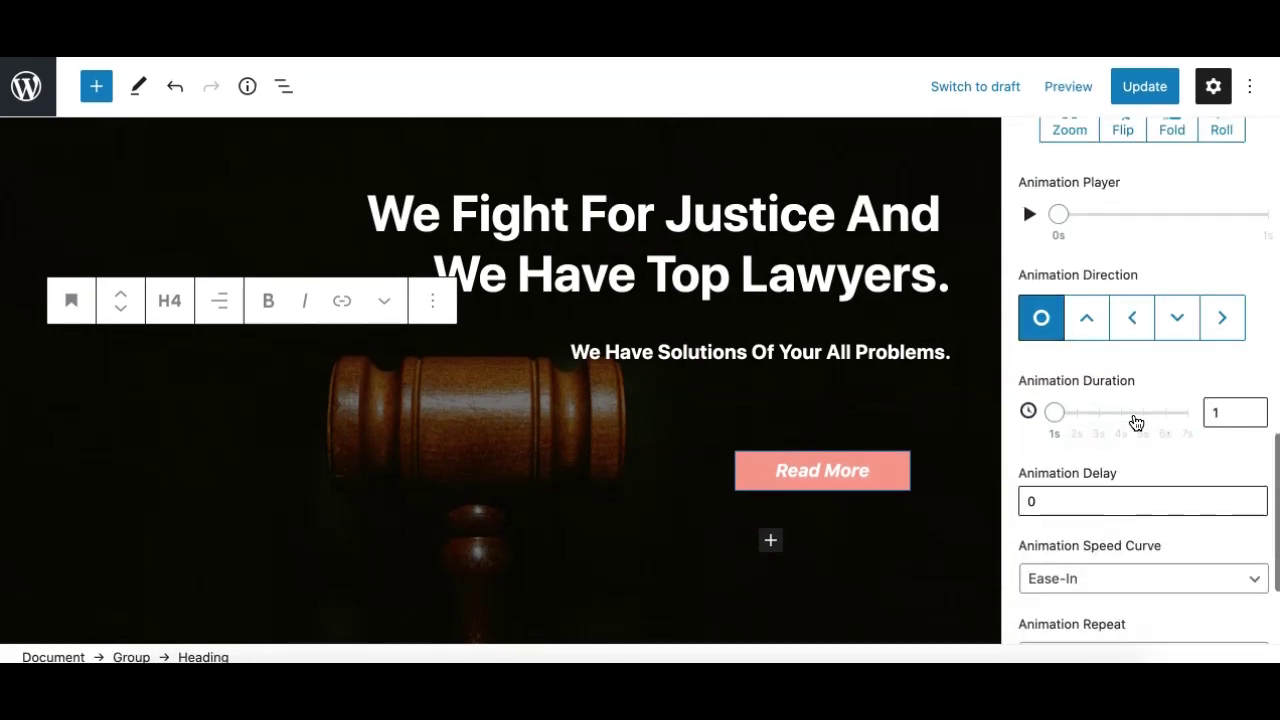
click(1087, 318)
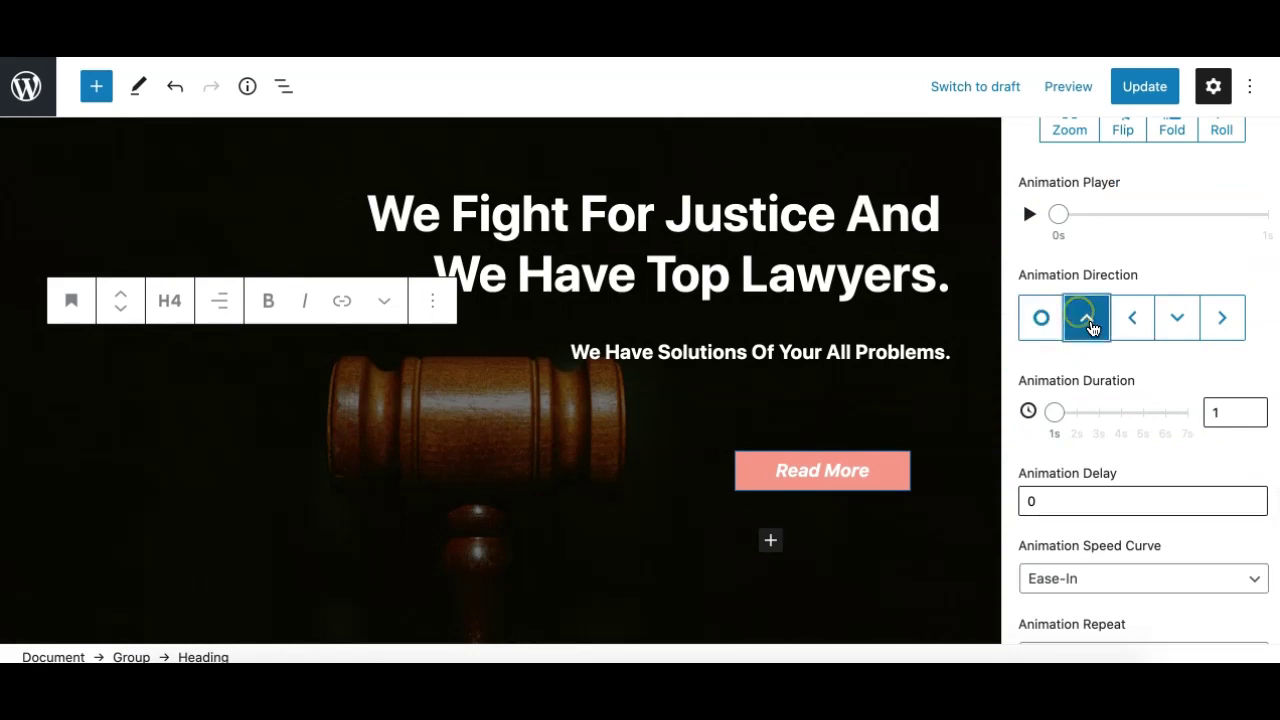
scroll(1076, 396, down, 1)
scroll(1077, 393, down, 1)
click(1060, 400)
click(1250, 398)
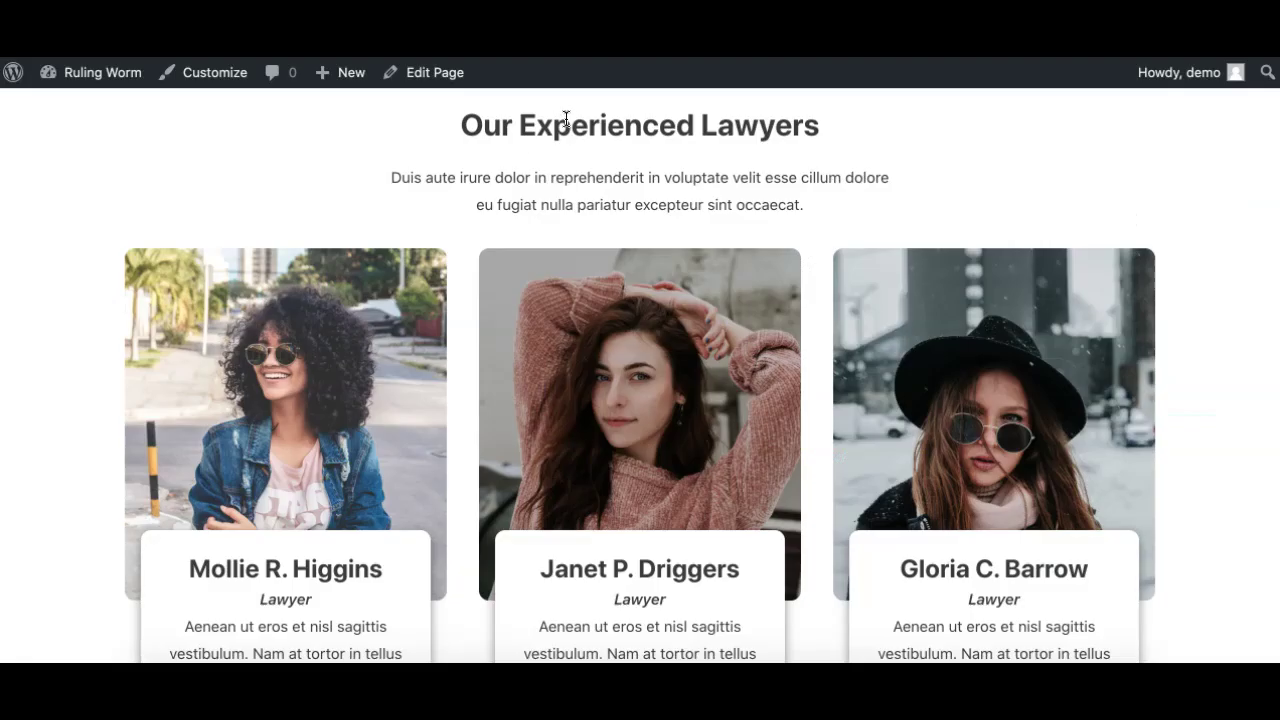
scroll(566, 118, up, 15)
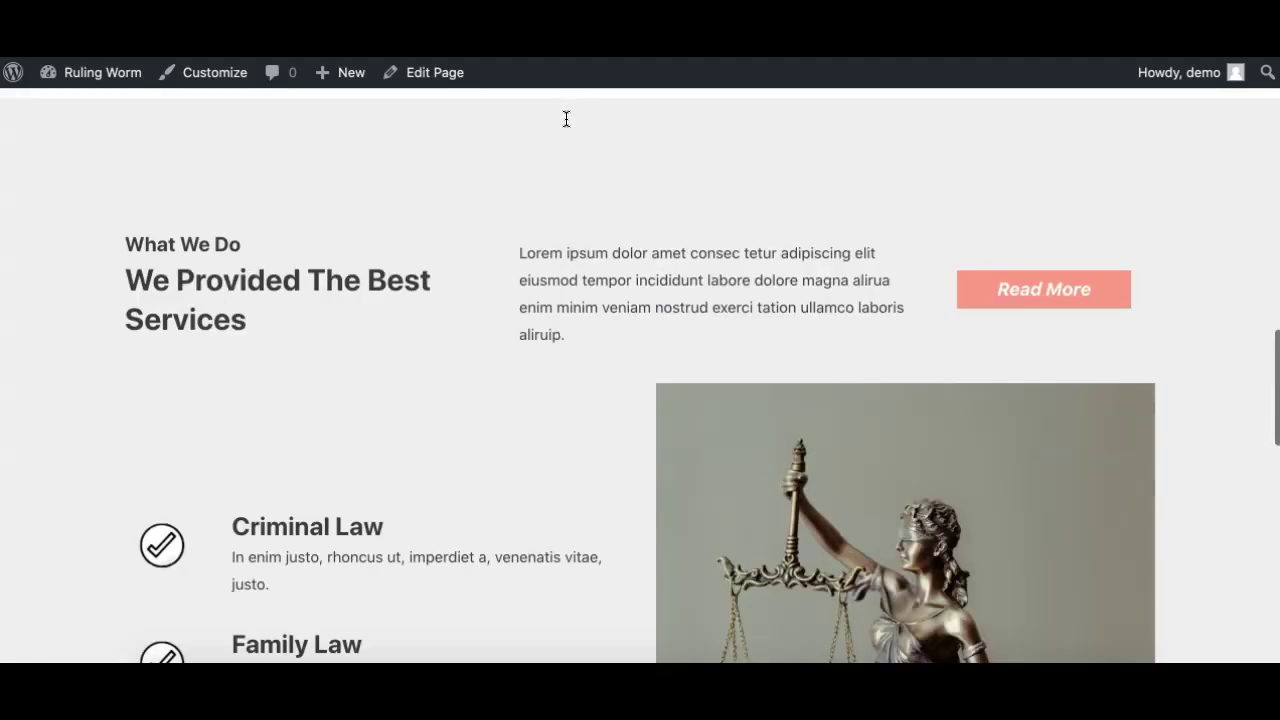
scroll(786, 329, down, 3)
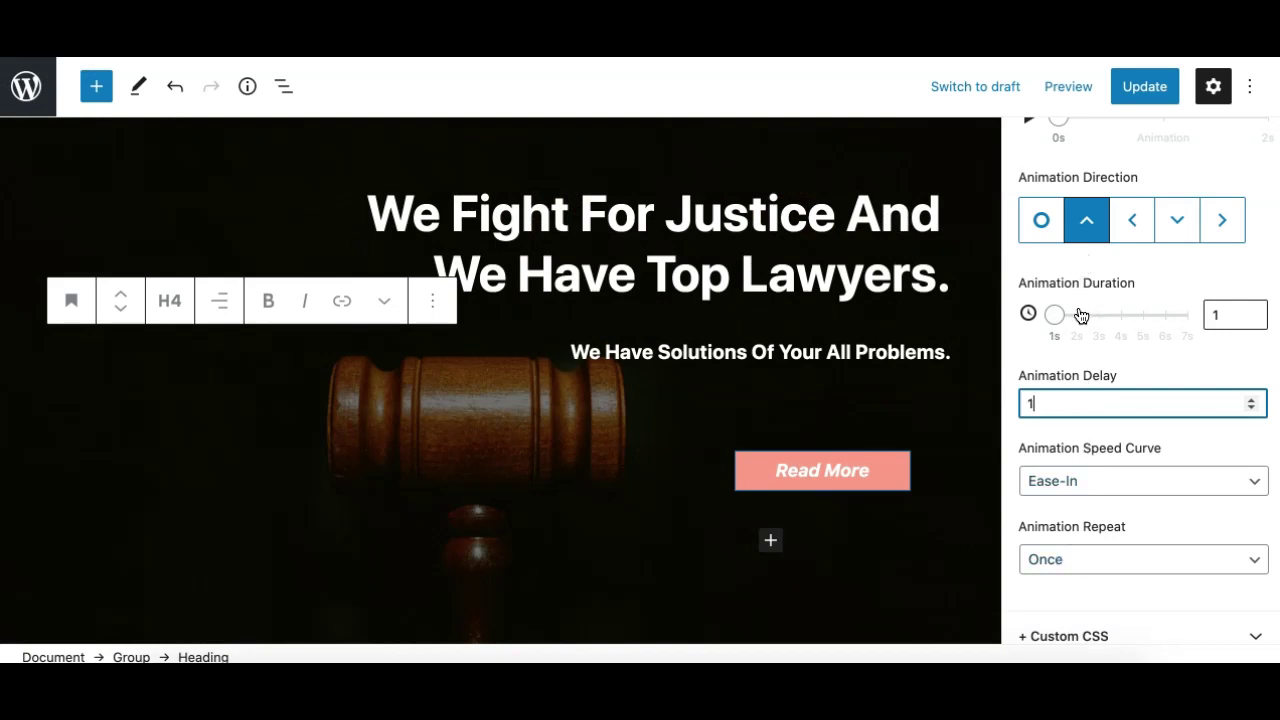
scroll(1143, 211, up, 2)
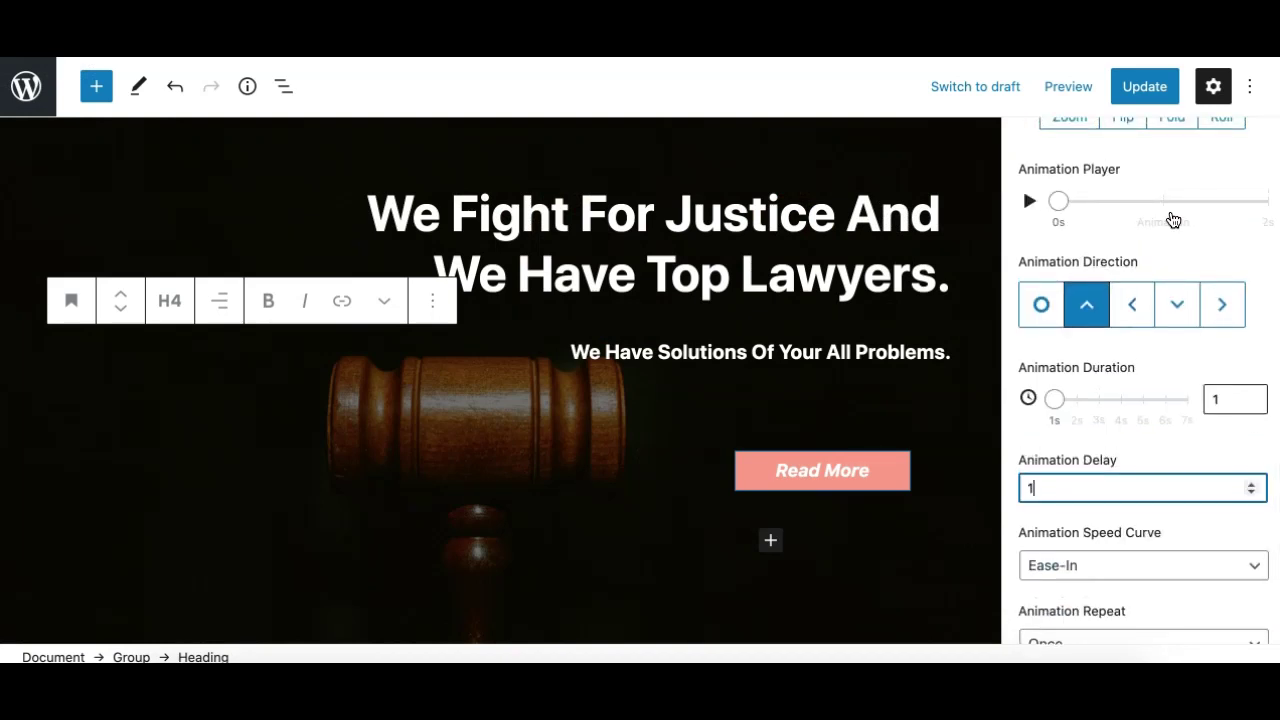
click(1029, 201)
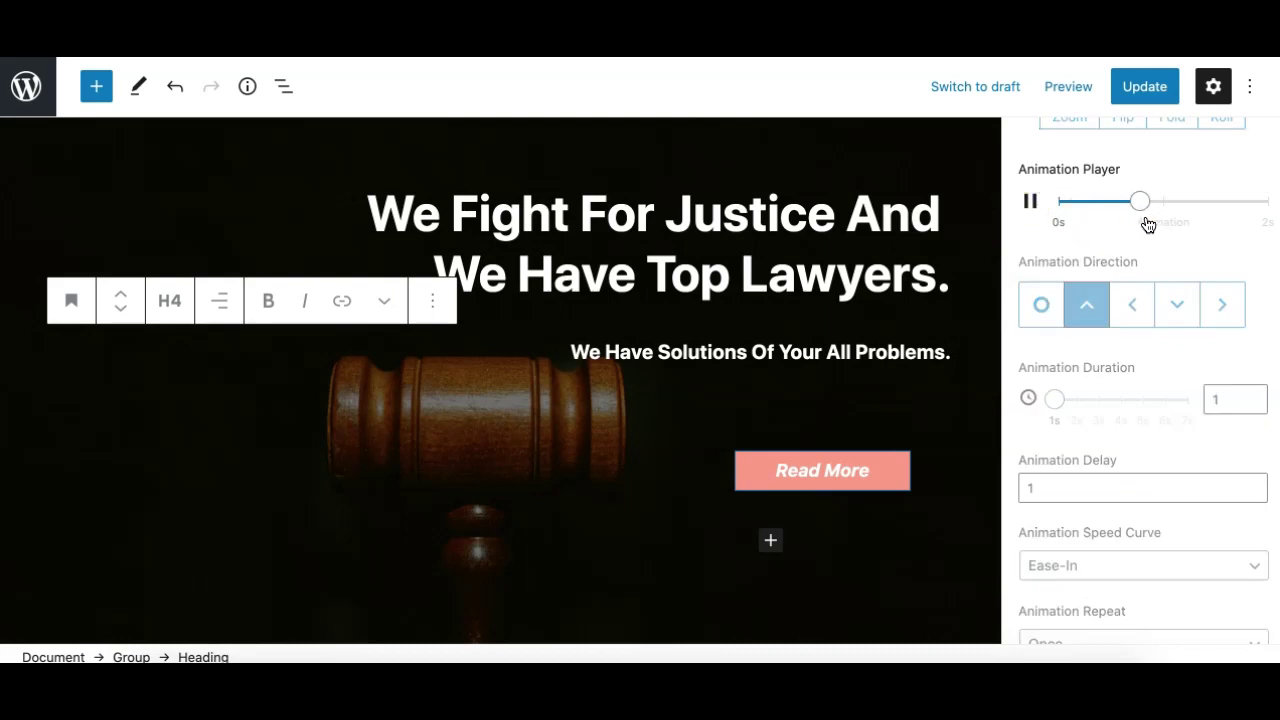
click(1030, 201)
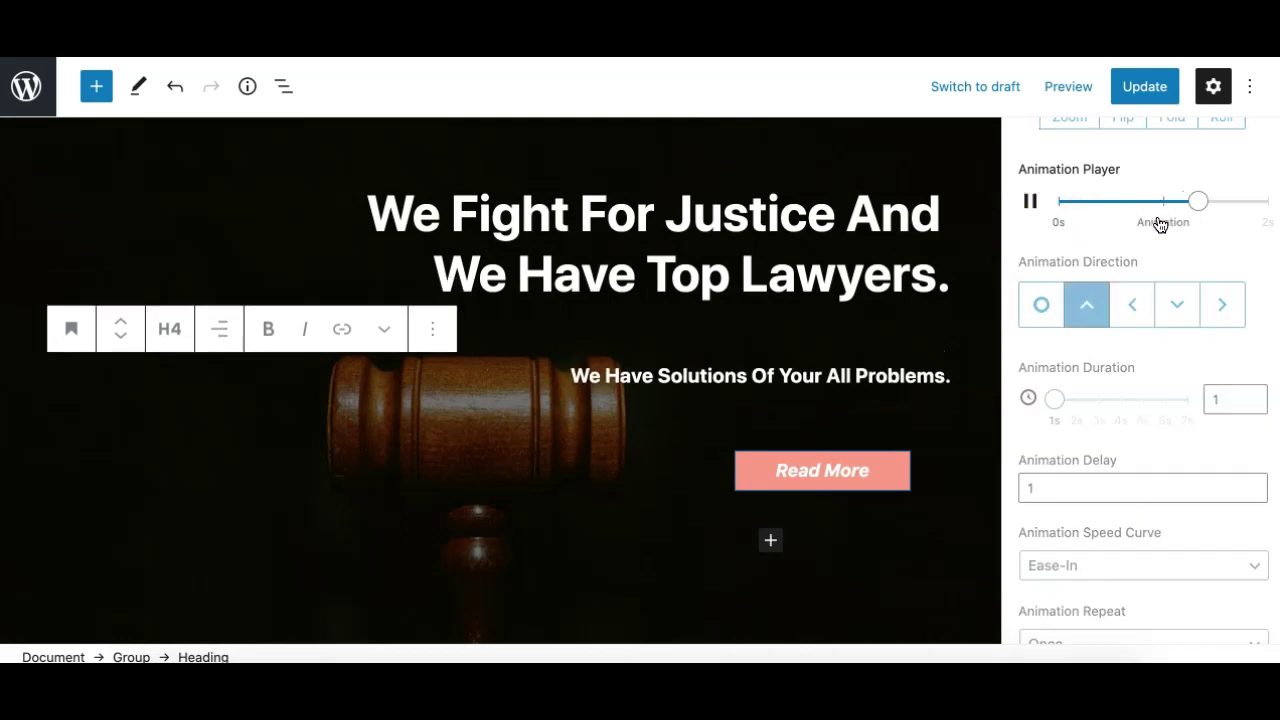
click(782, 471)
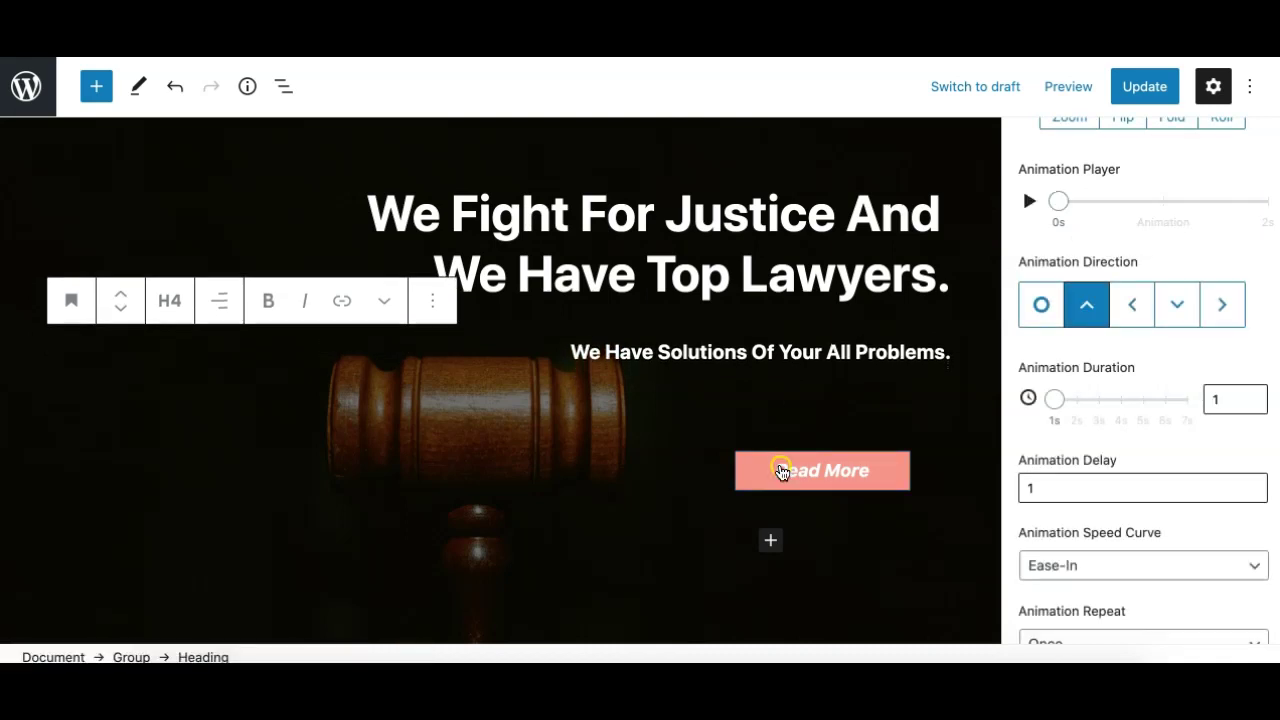
Step: Give the Read More button a Zoom animation with a 2-second delay and play it back
click(1076, 528)
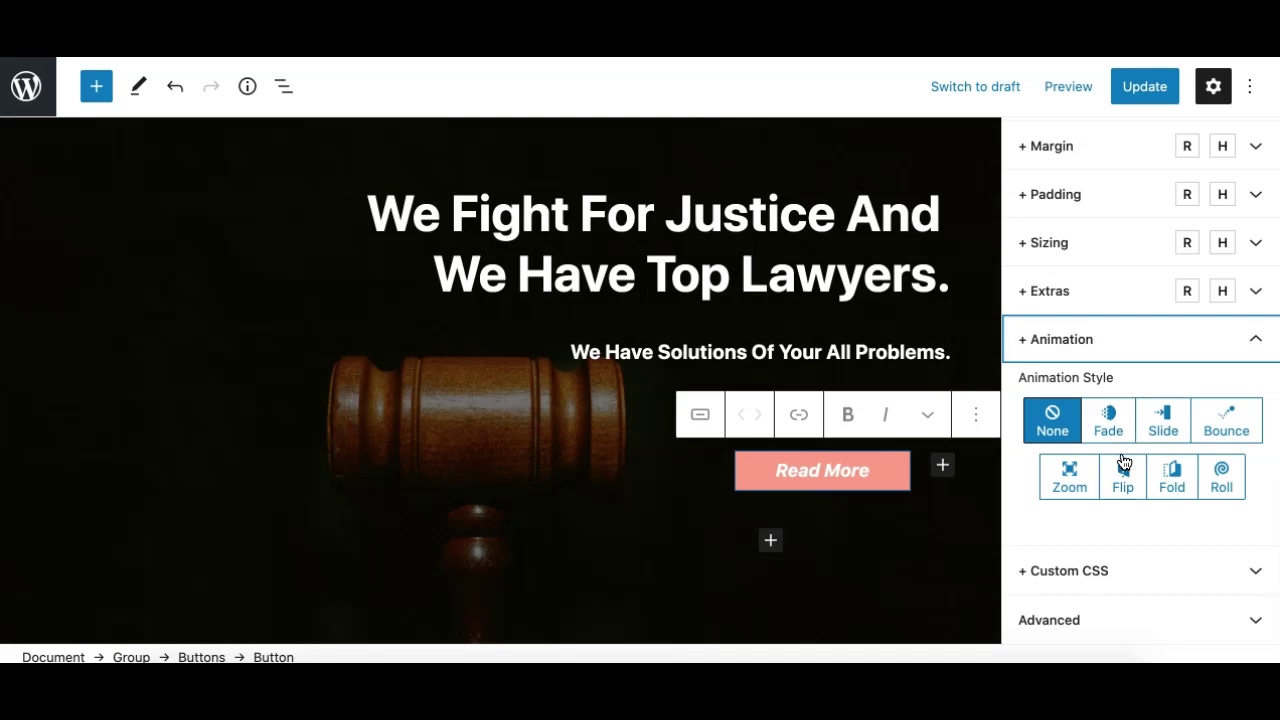
click(1068, 492)
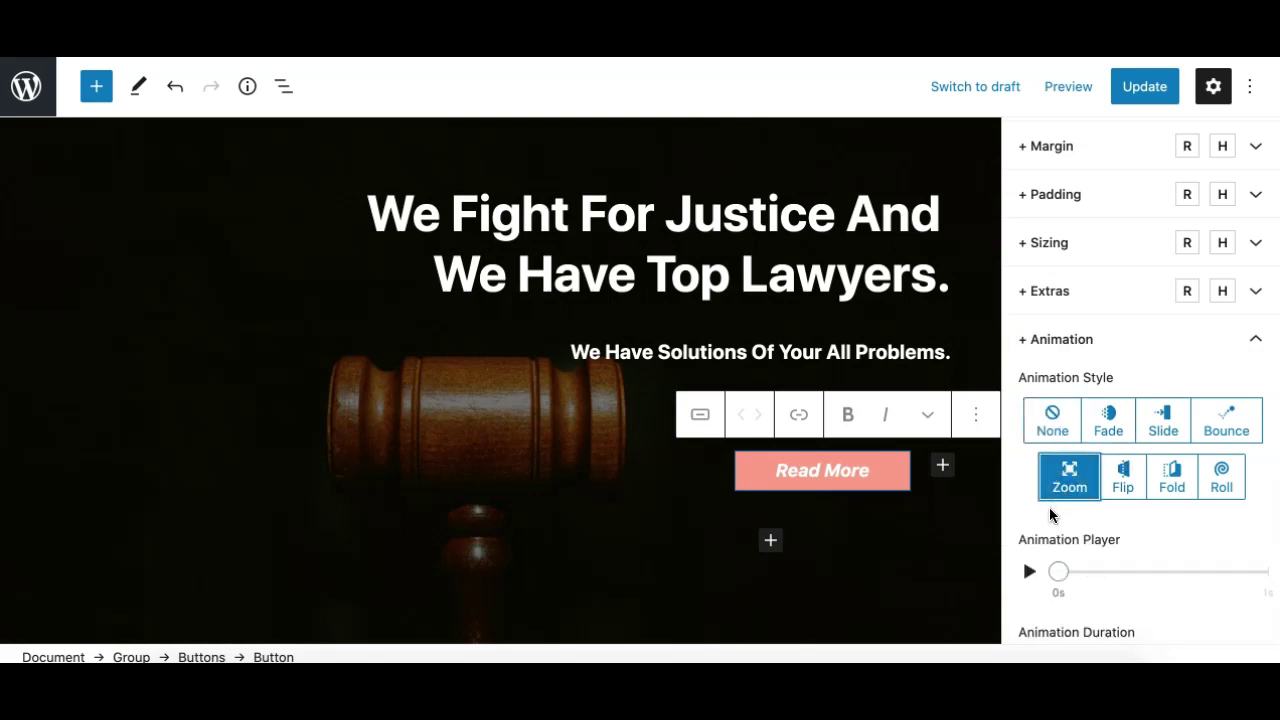
scroll(1052, 514, down, 3)
click(1077, 398)
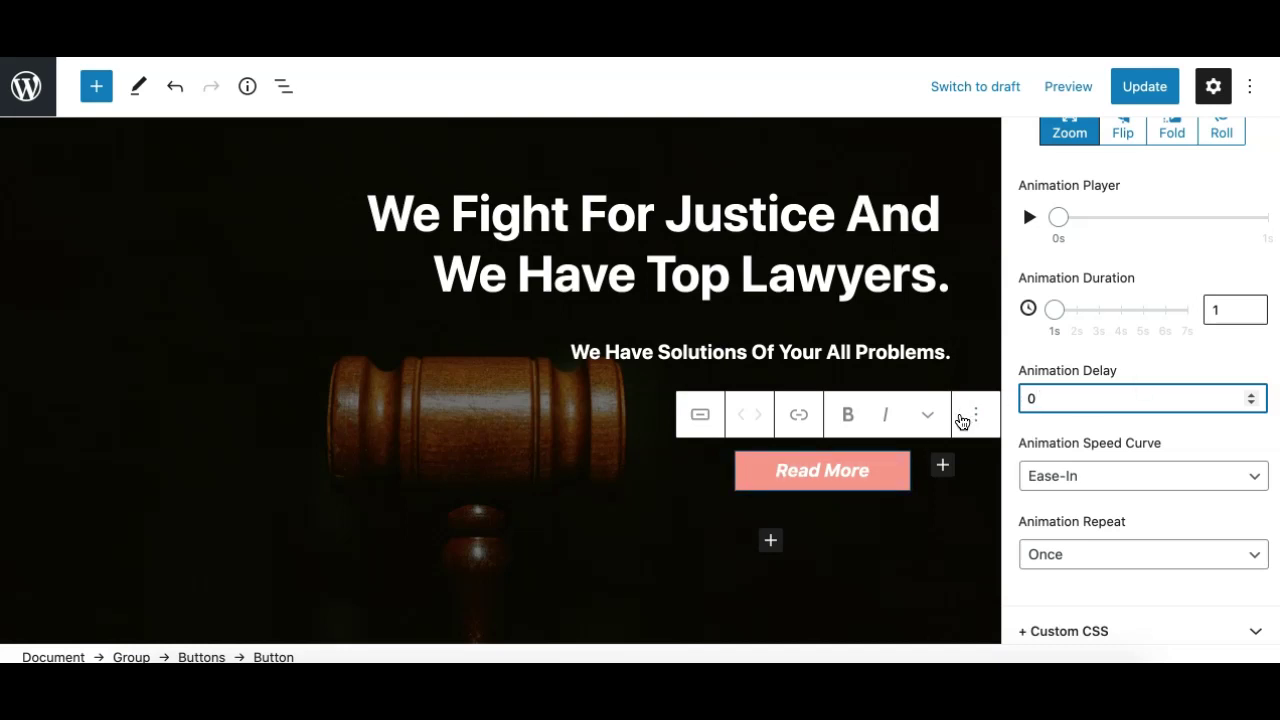
click(1250, 394)
click(1250, 394)
scroll(1072, 332, up, 3)
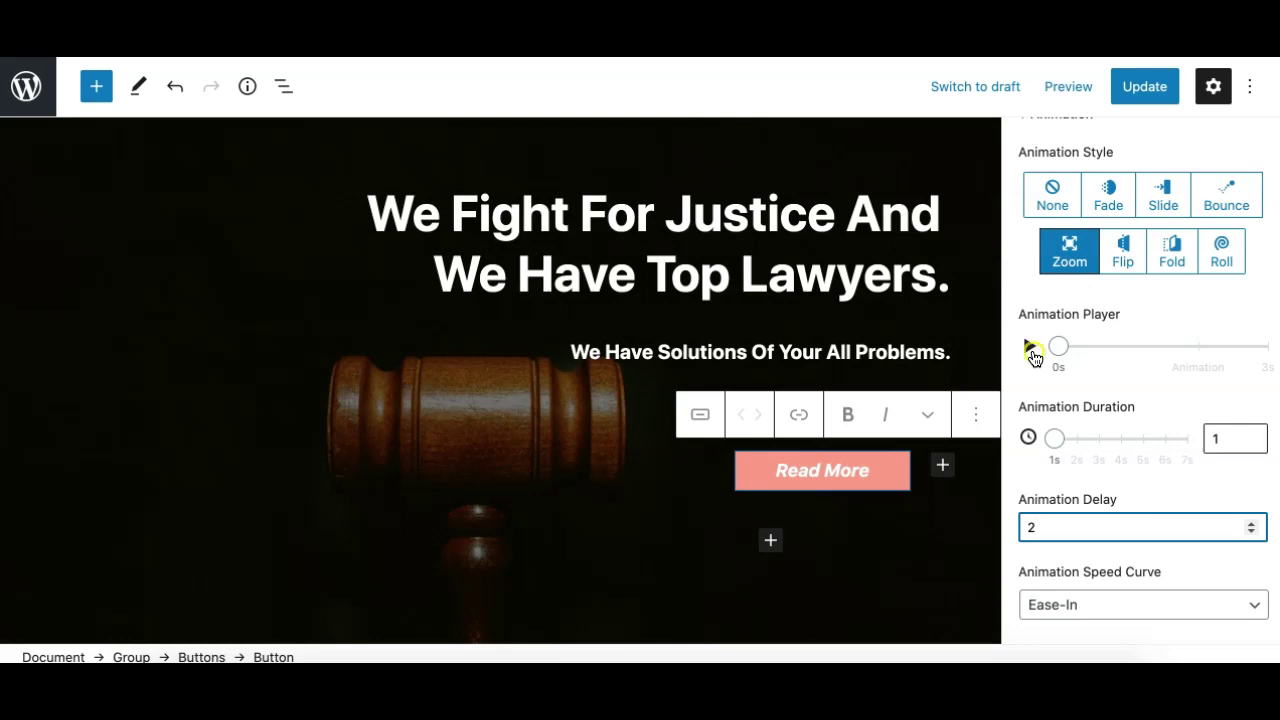
click(1031, 348)
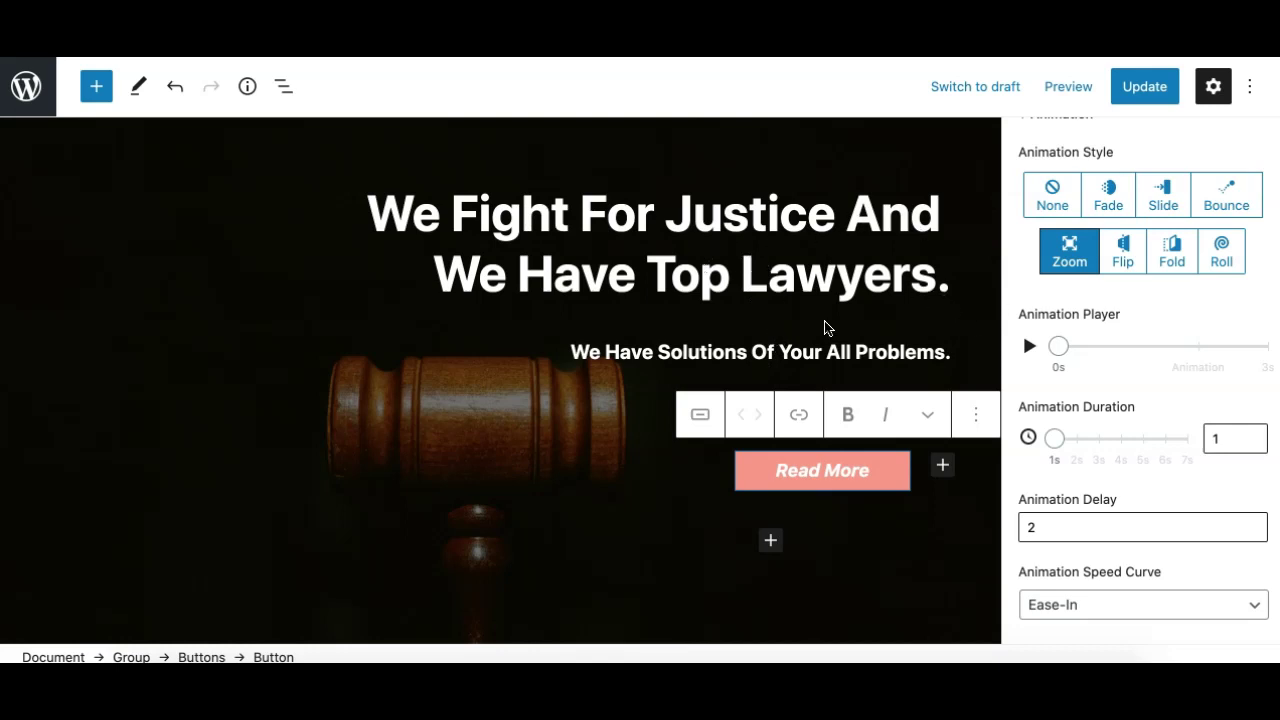
Step: Give the section's Group block an upward Slide: 1 s duration, 0 delay, Ease-Out, Once
click(80, 178)
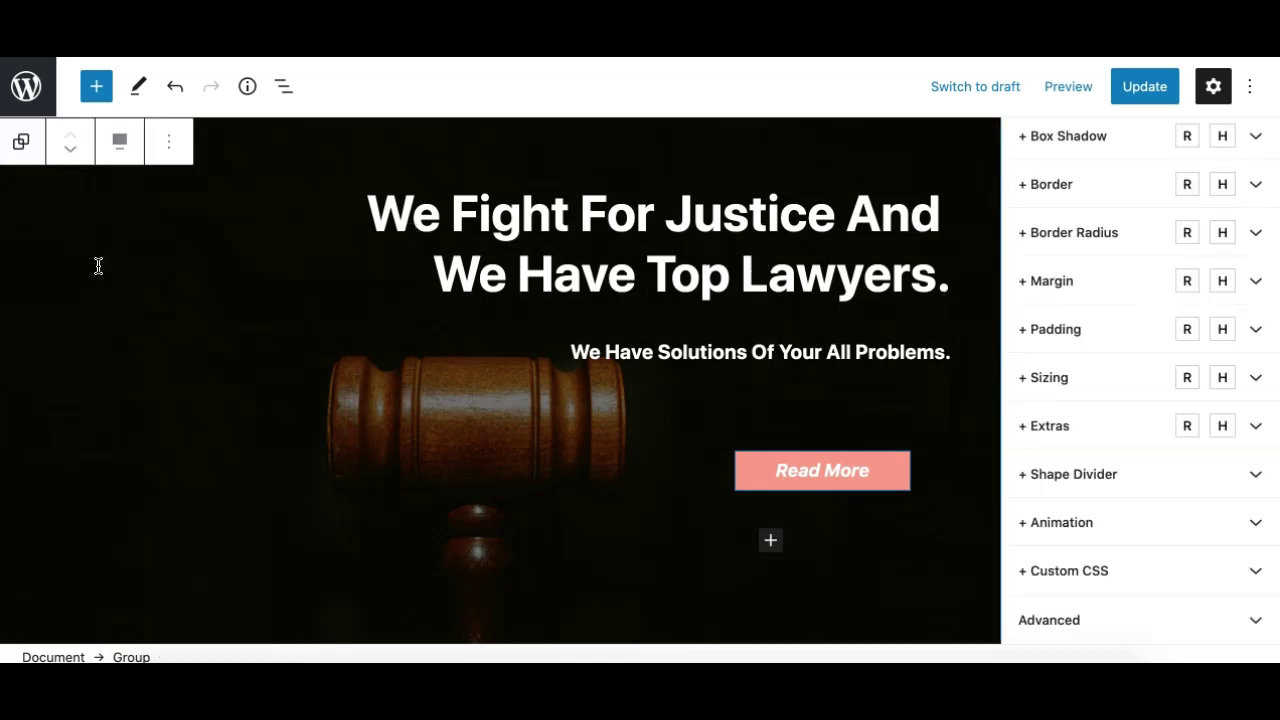
scroll(170, 390, down, 5)
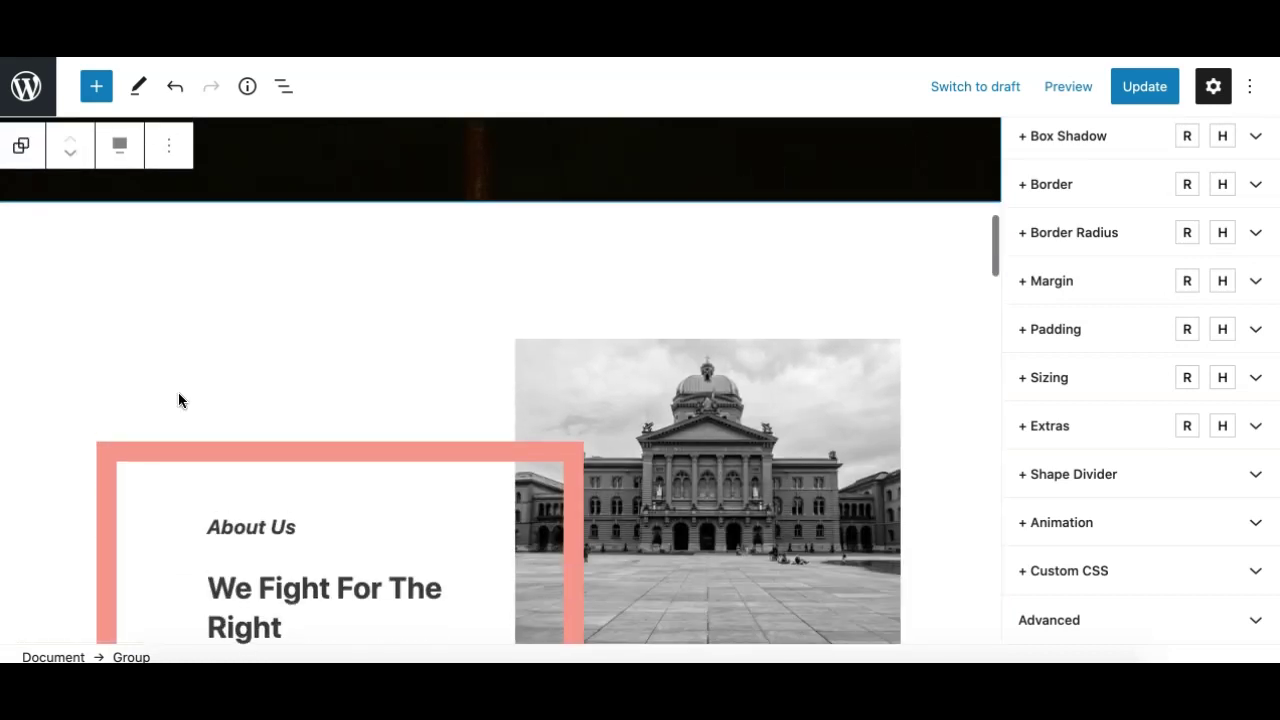
scroll(100, 360, up, 1)
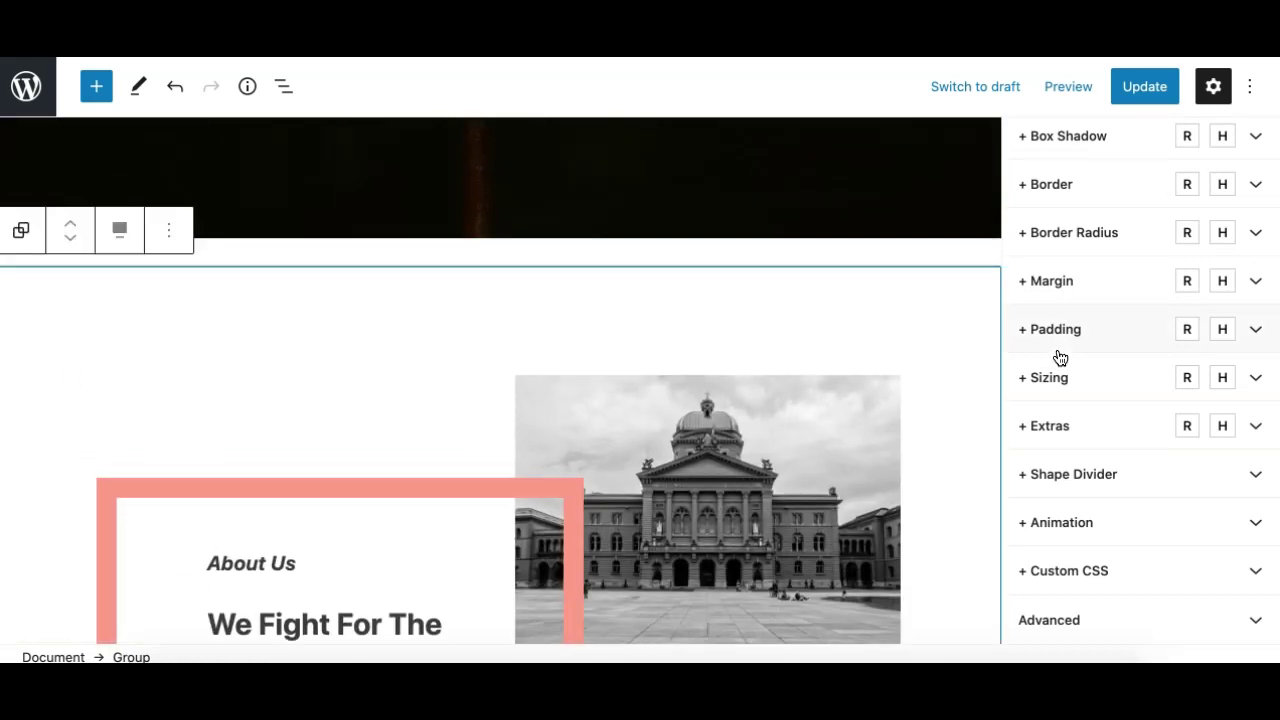
click(1063, 524)
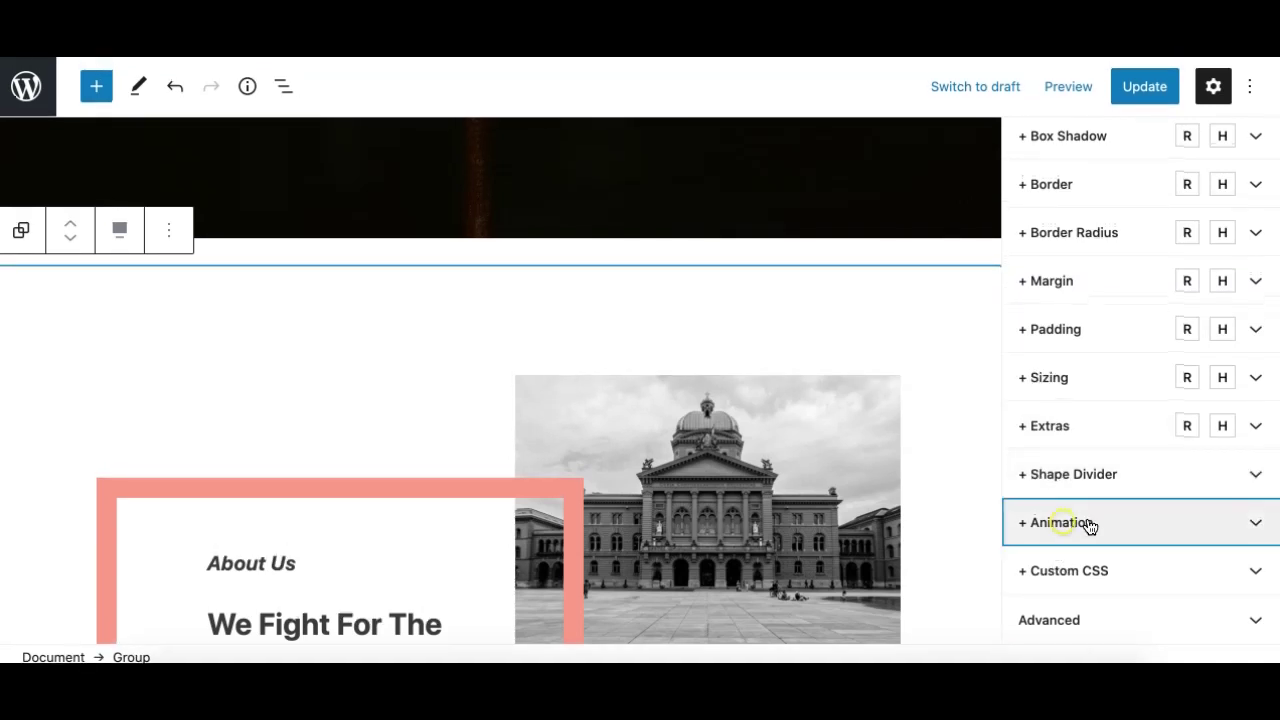
click(1166, 432)
scroll(1125, 535, down, 2)
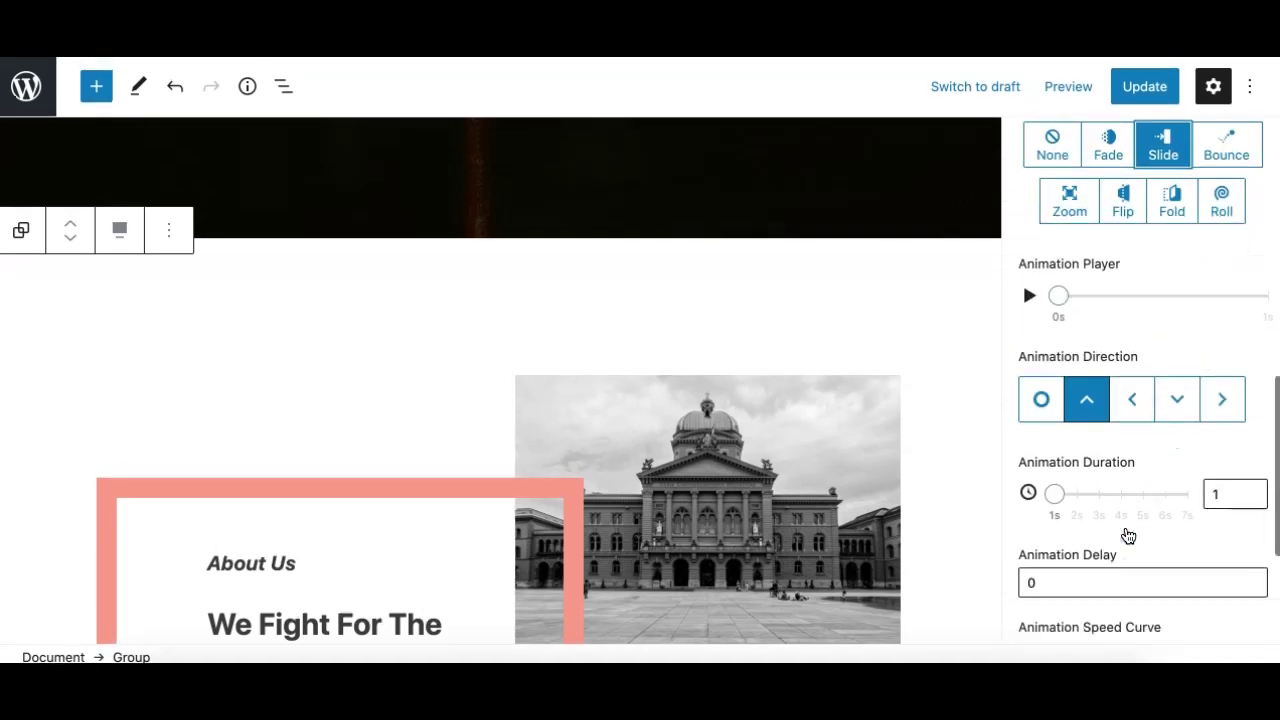
scroll(1149, 380, down, 2)
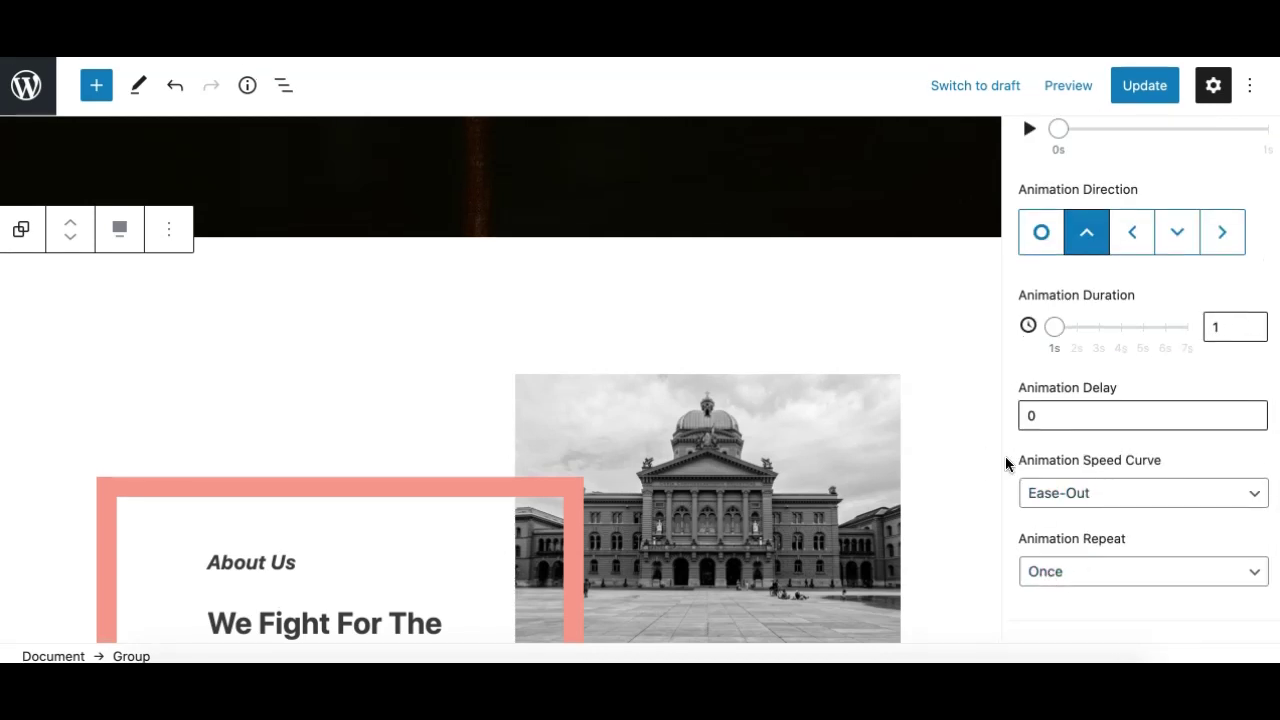
scroll(789, 469, down, 10)
click(351, 251)
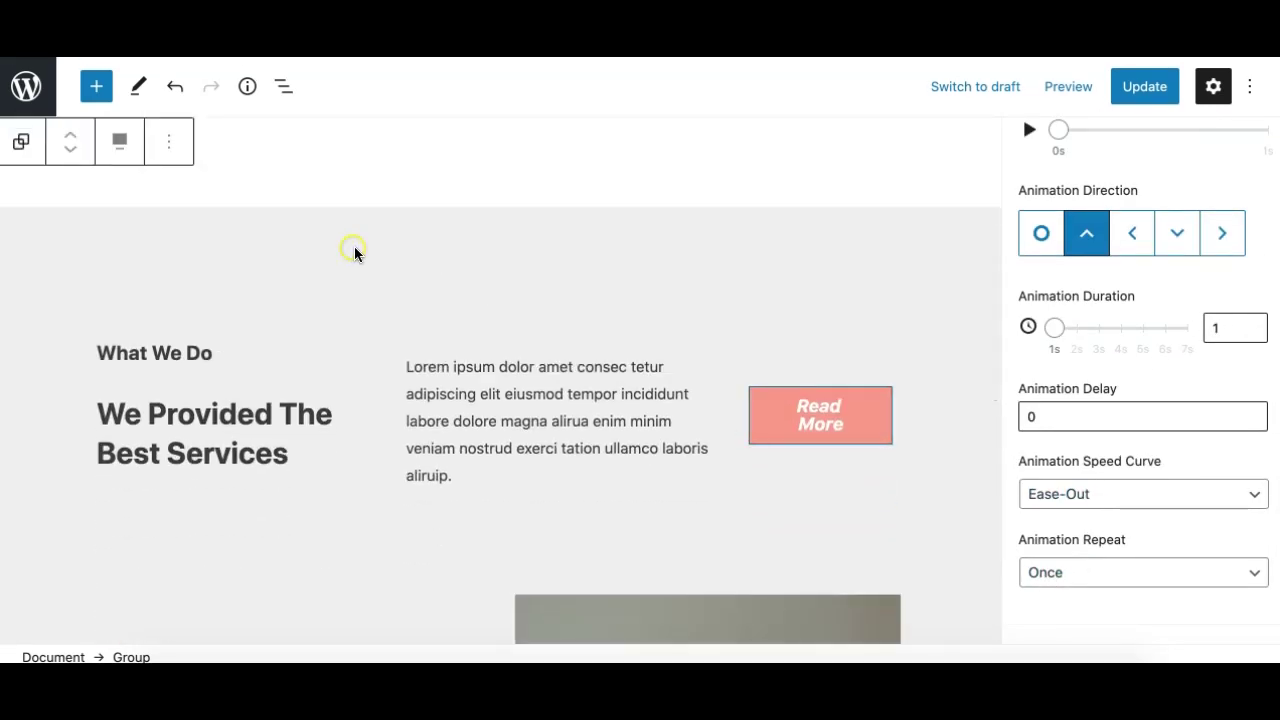
Step: Select the Column block holding the first card under Our Experienced Lawyers
scroll(398, 402, down, 12)
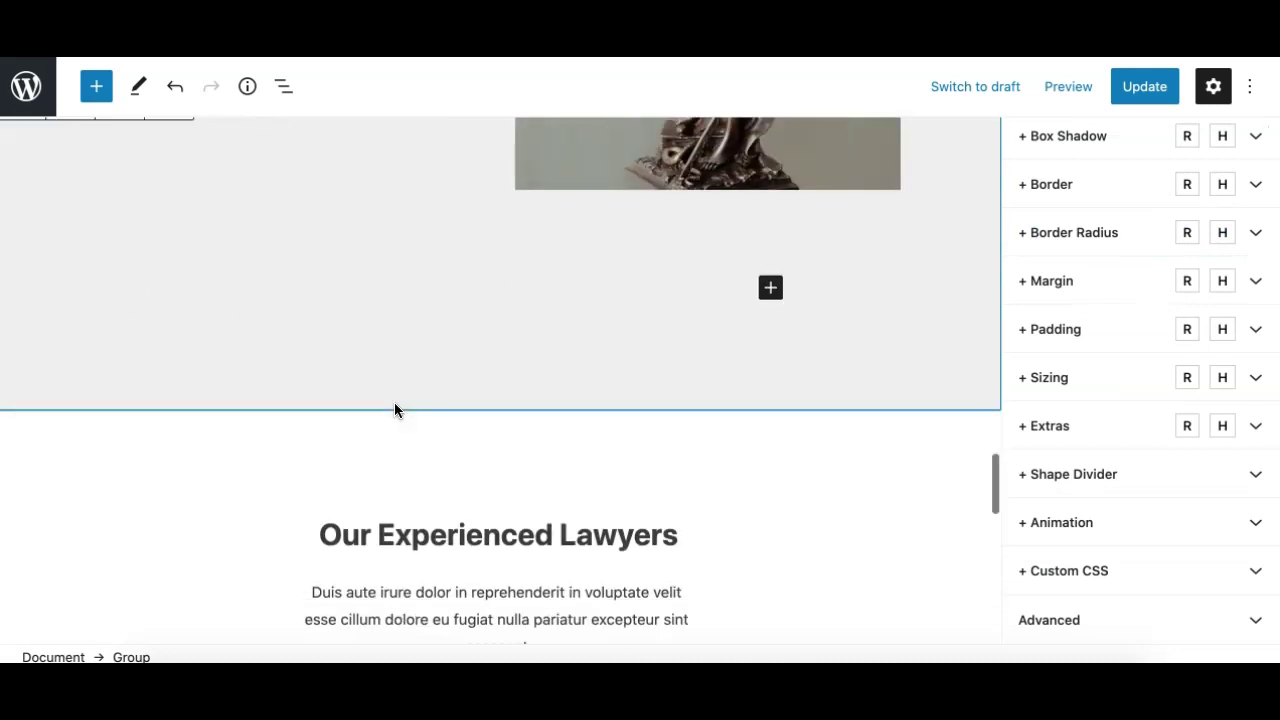
scroll(343, 365, down, 2)
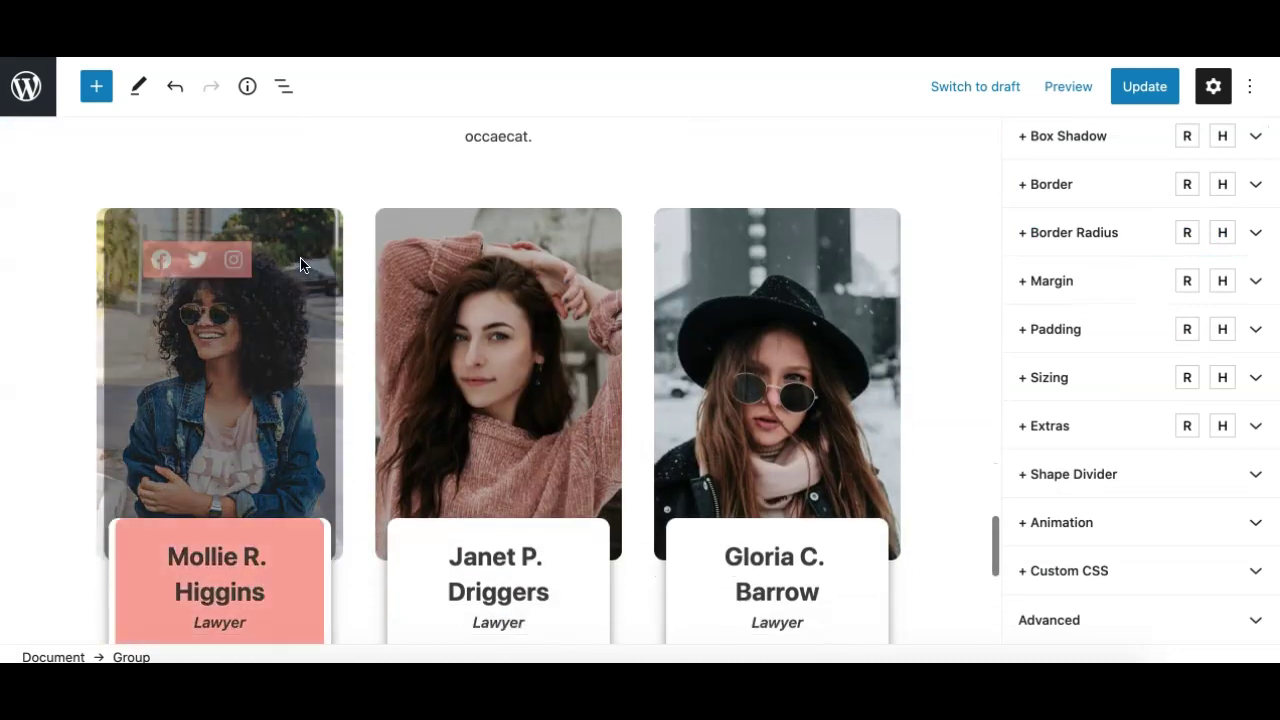
click(314, 247)
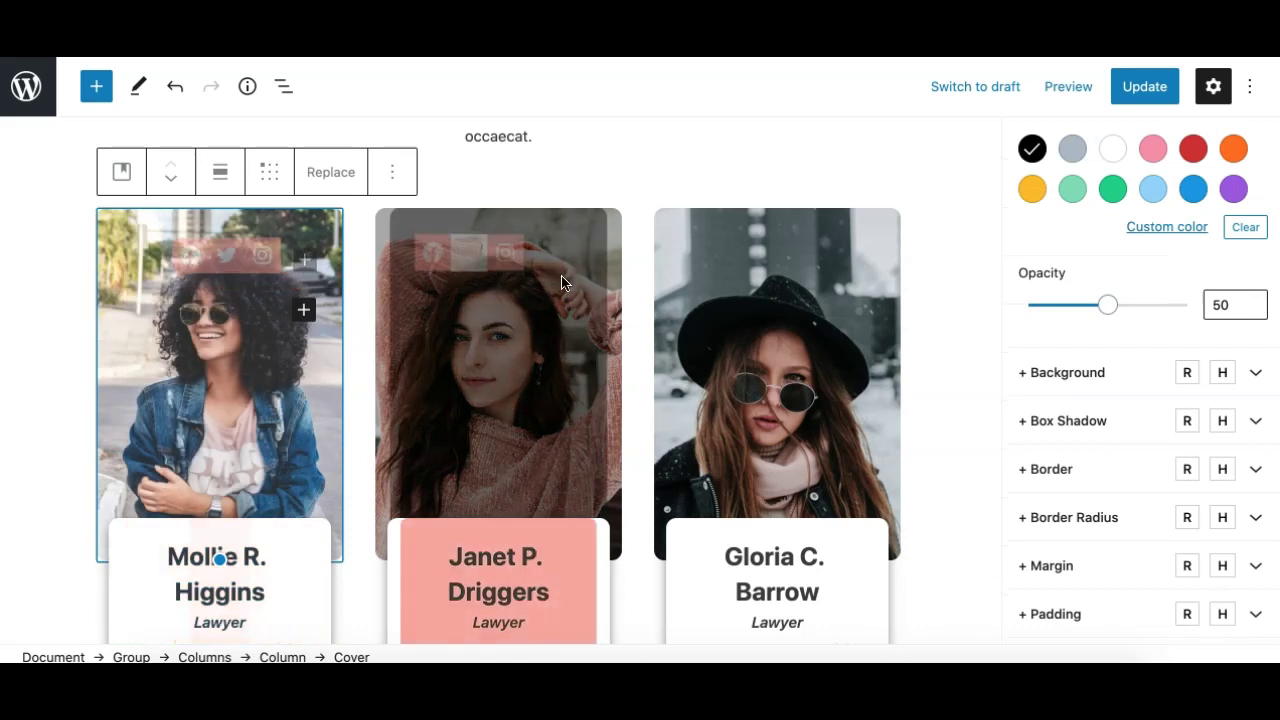
click(586, 280)
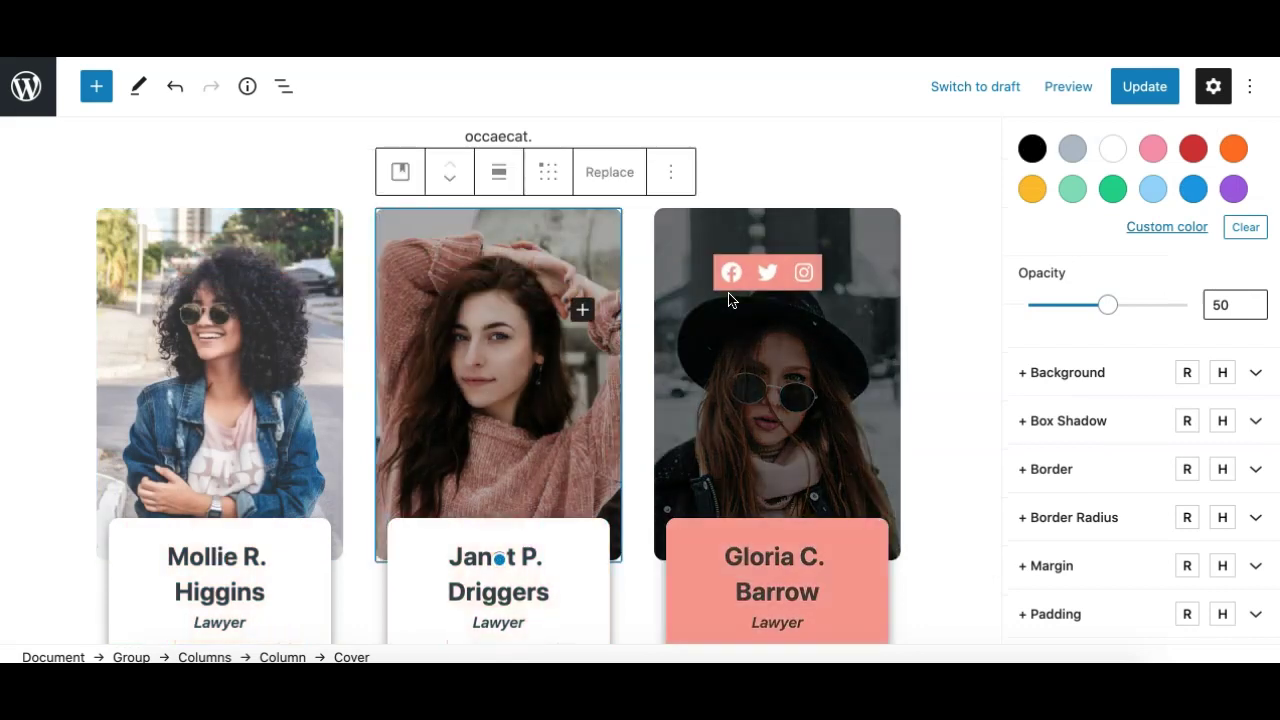
click(730, 288)
click(297, 394)
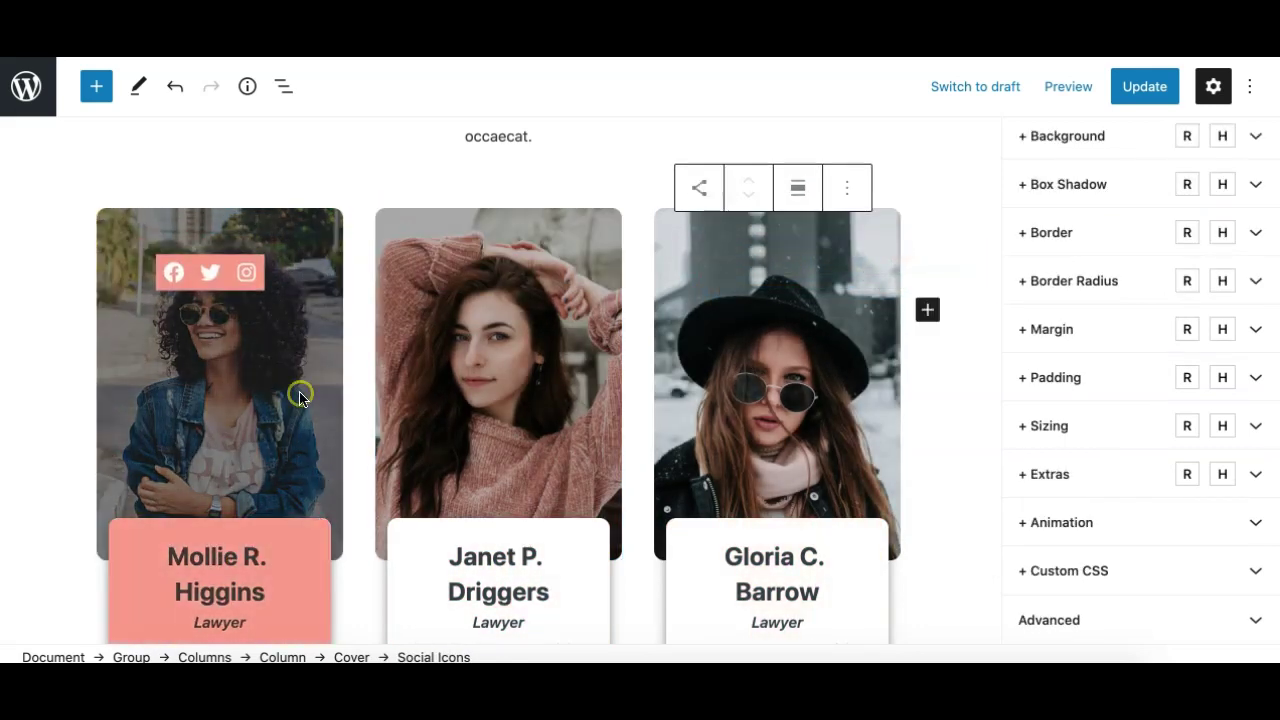
click(282, 657)
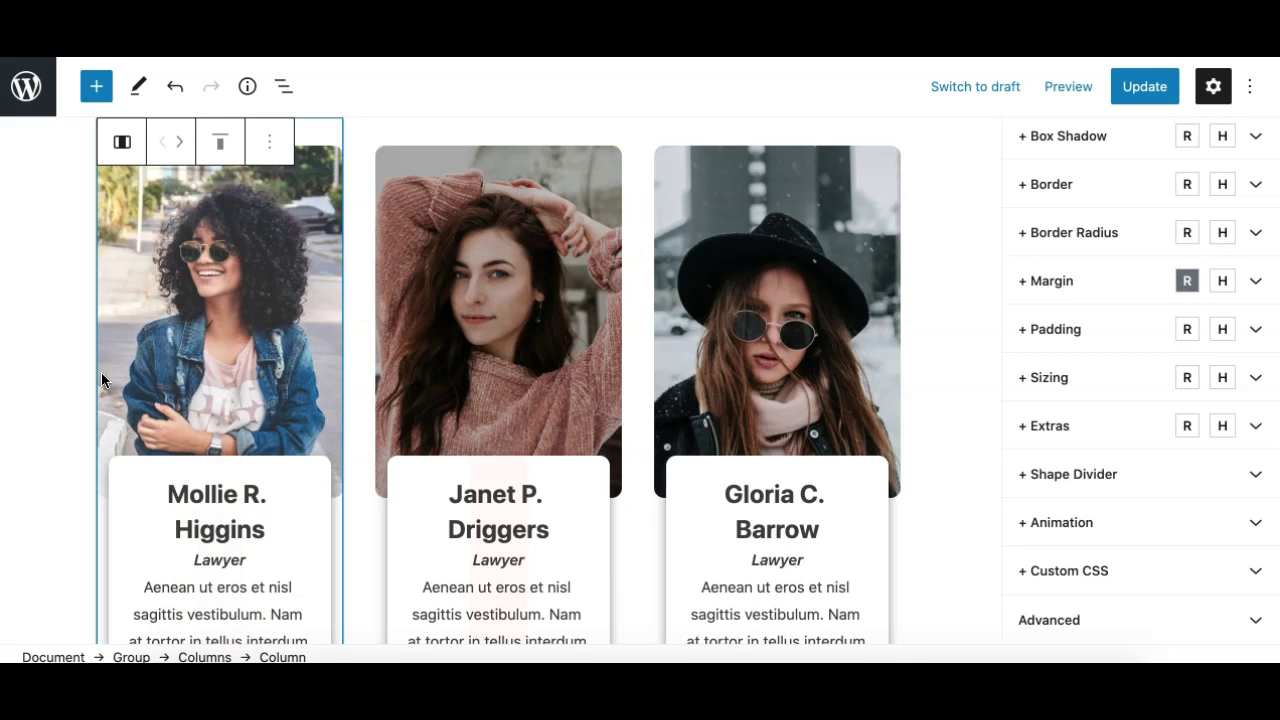
click(286, 90)
scroll(366, 383, down, 3)
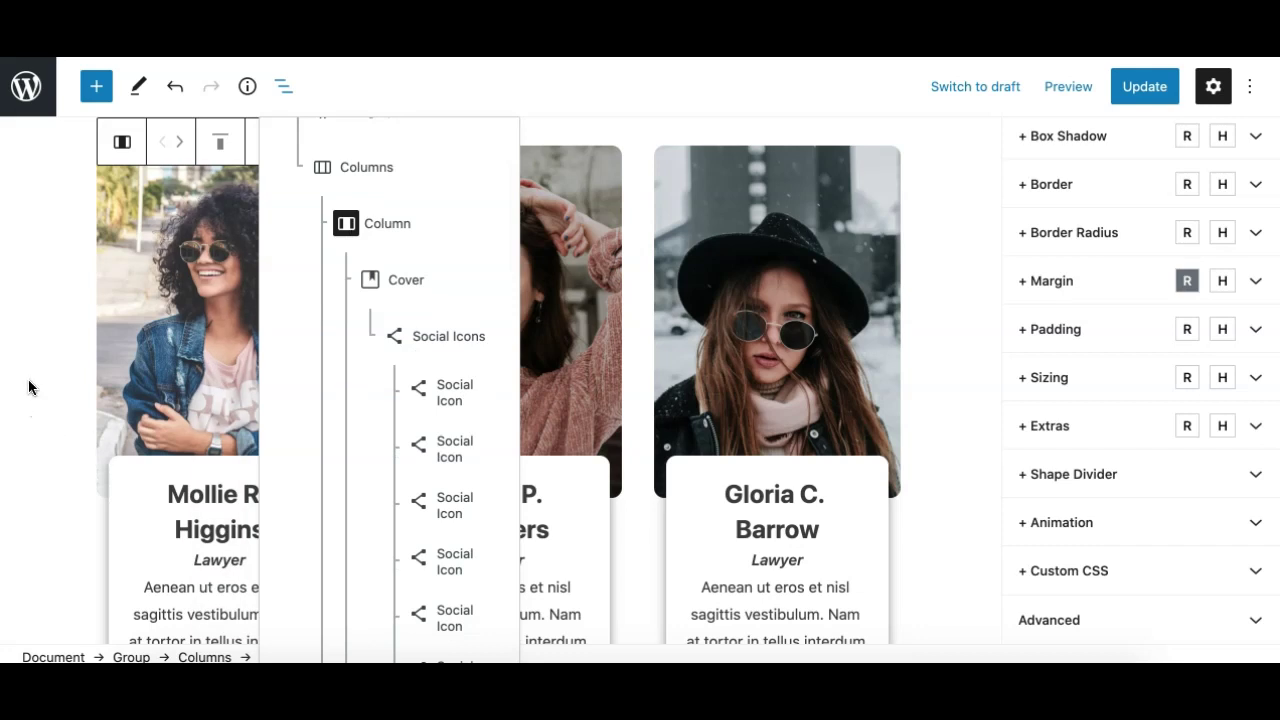
click(55, 360)
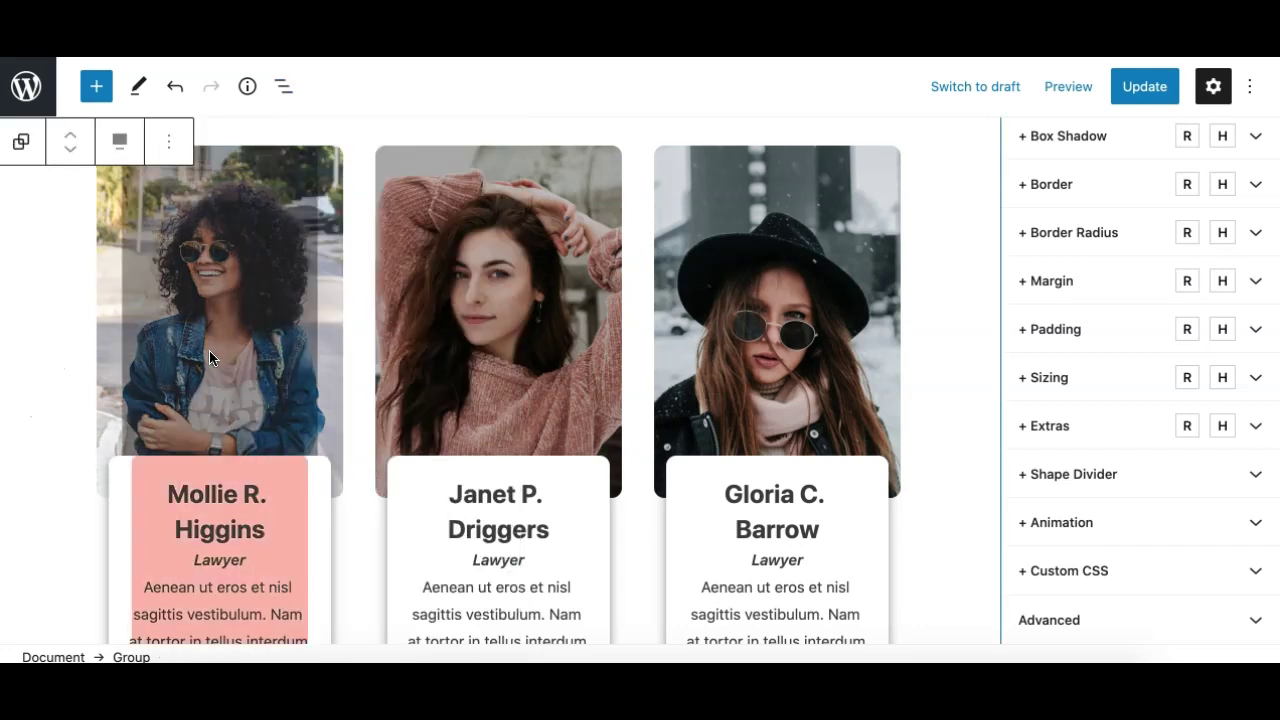
click(229, 366)
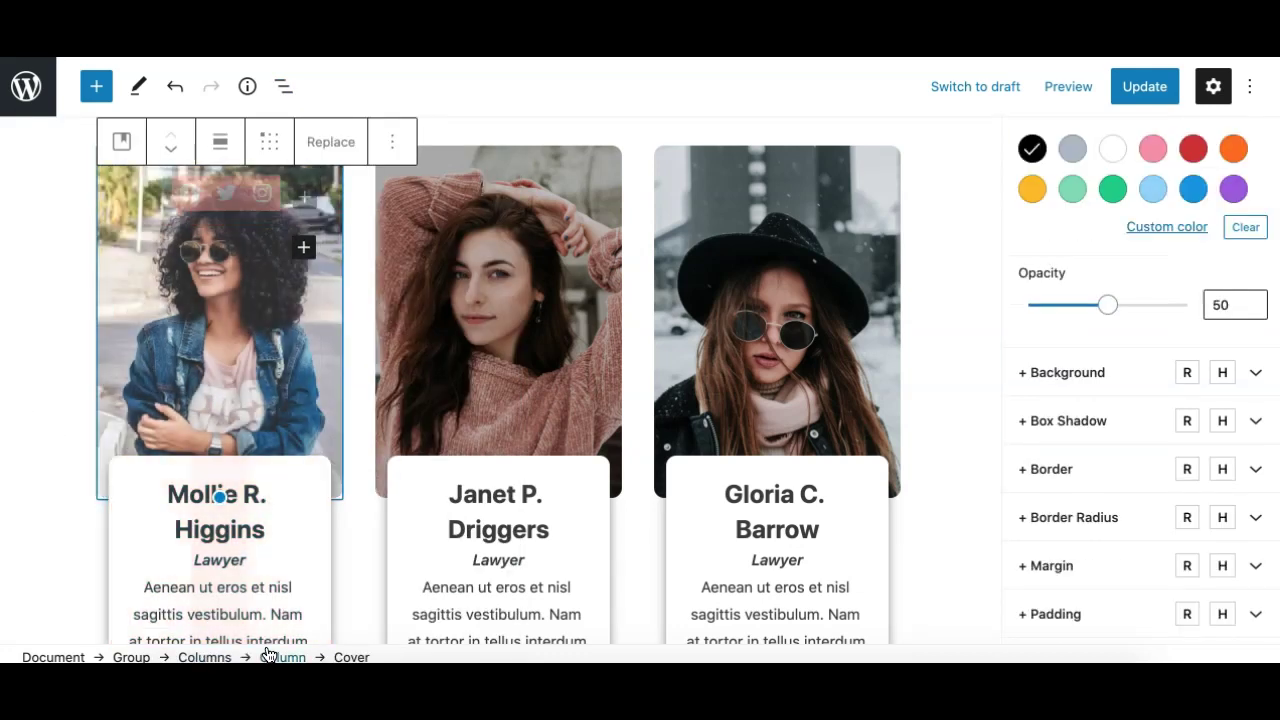
click(279, 657)
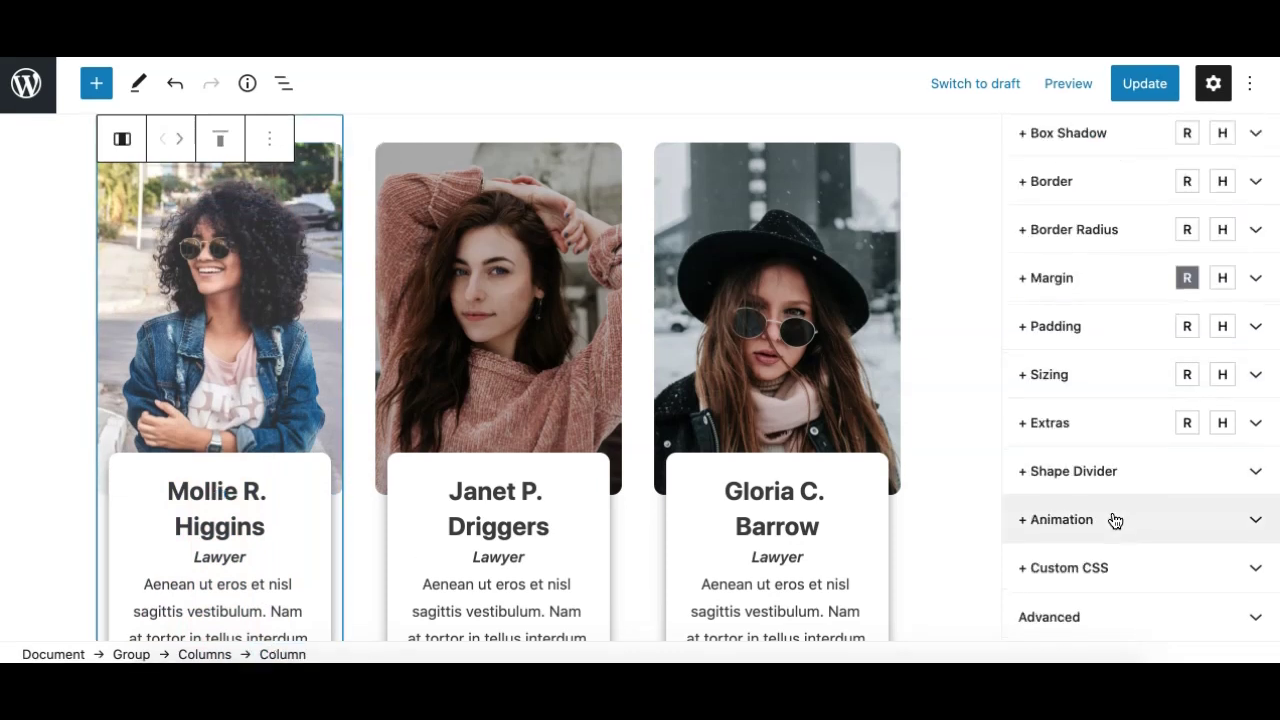
Step: Give the first lawyer card's column an upward Slide: 1 s, 0 delay, Ease-In, Once
click(1115, 521)
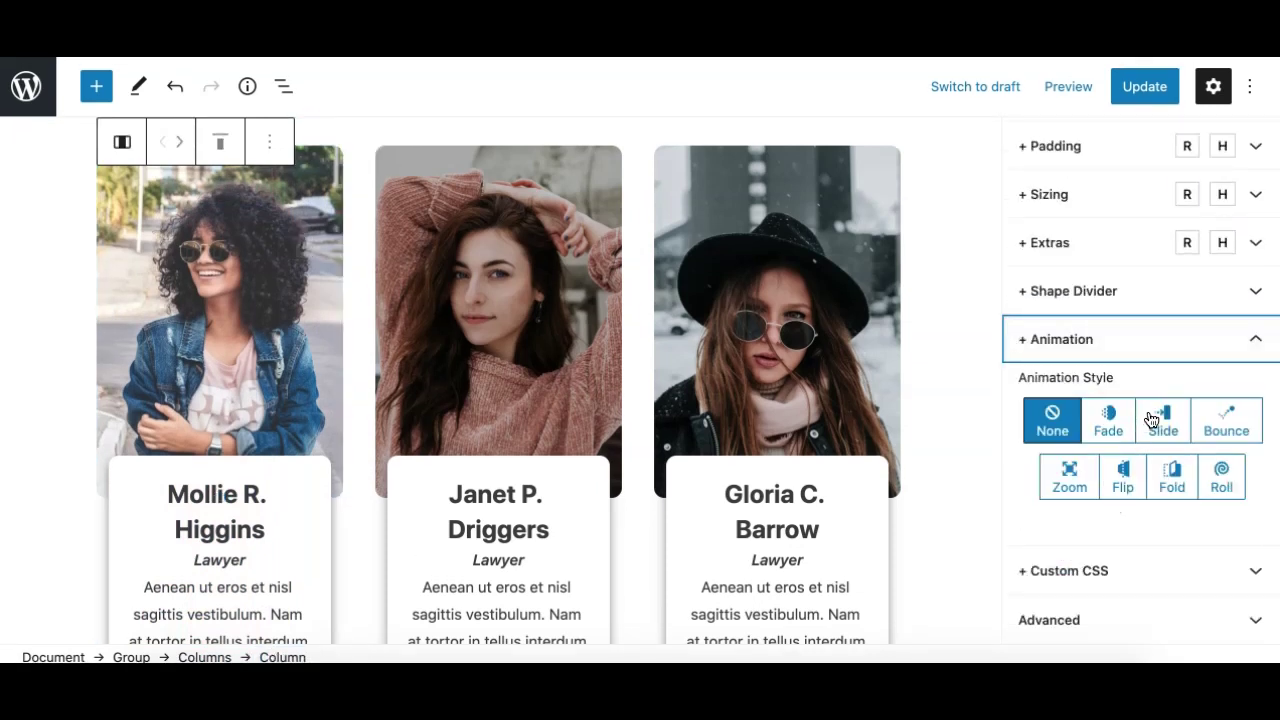
click(1158, 432)
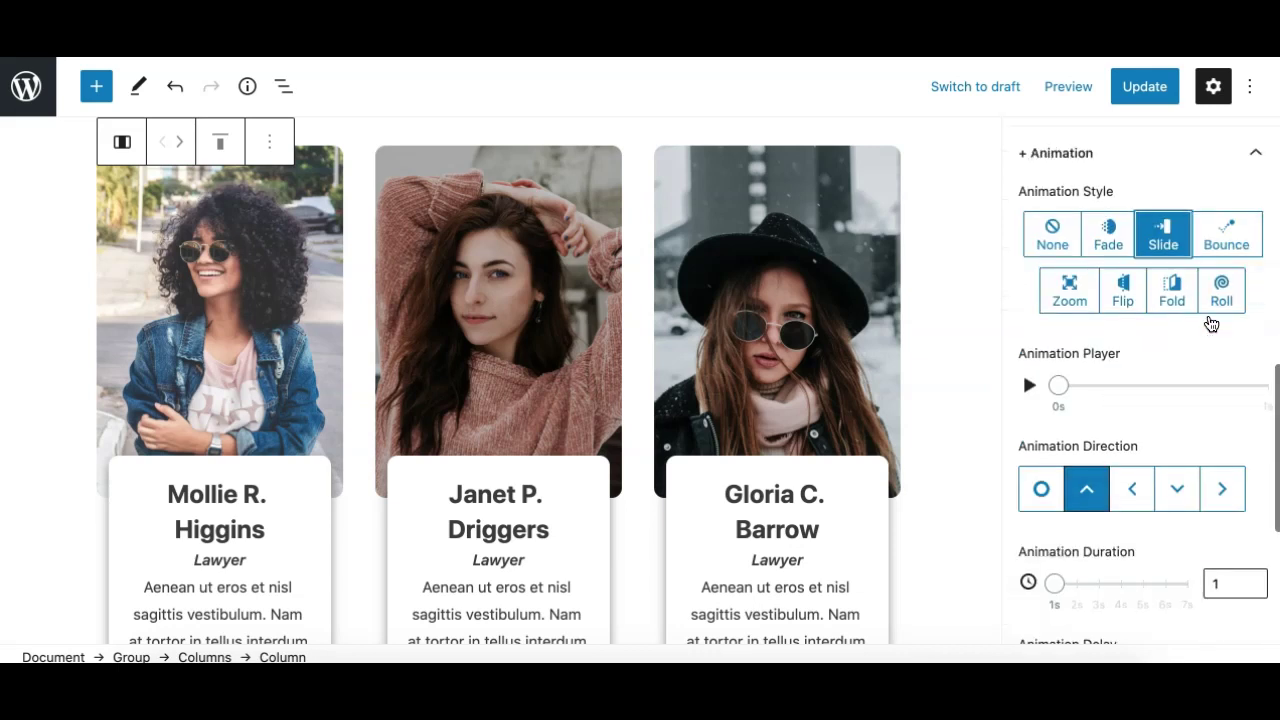
scroll(1127, 424, down, 3)
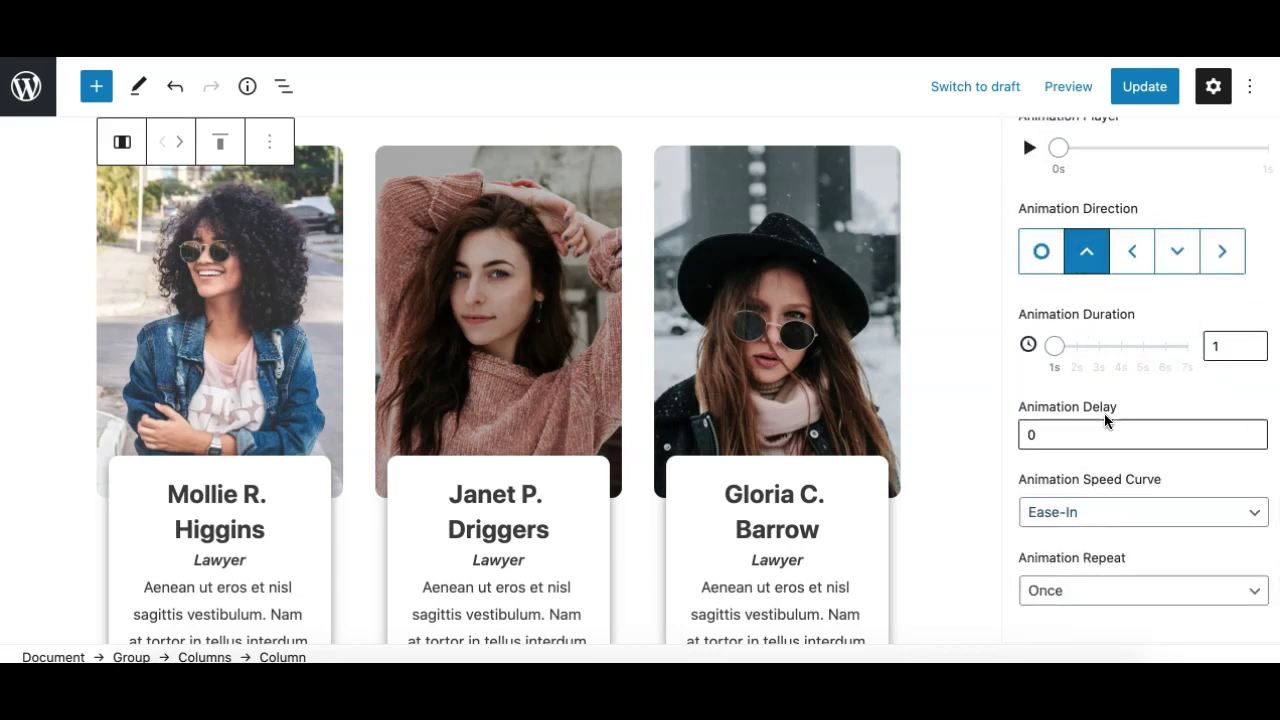
scroll(1104, 430, down, 1)
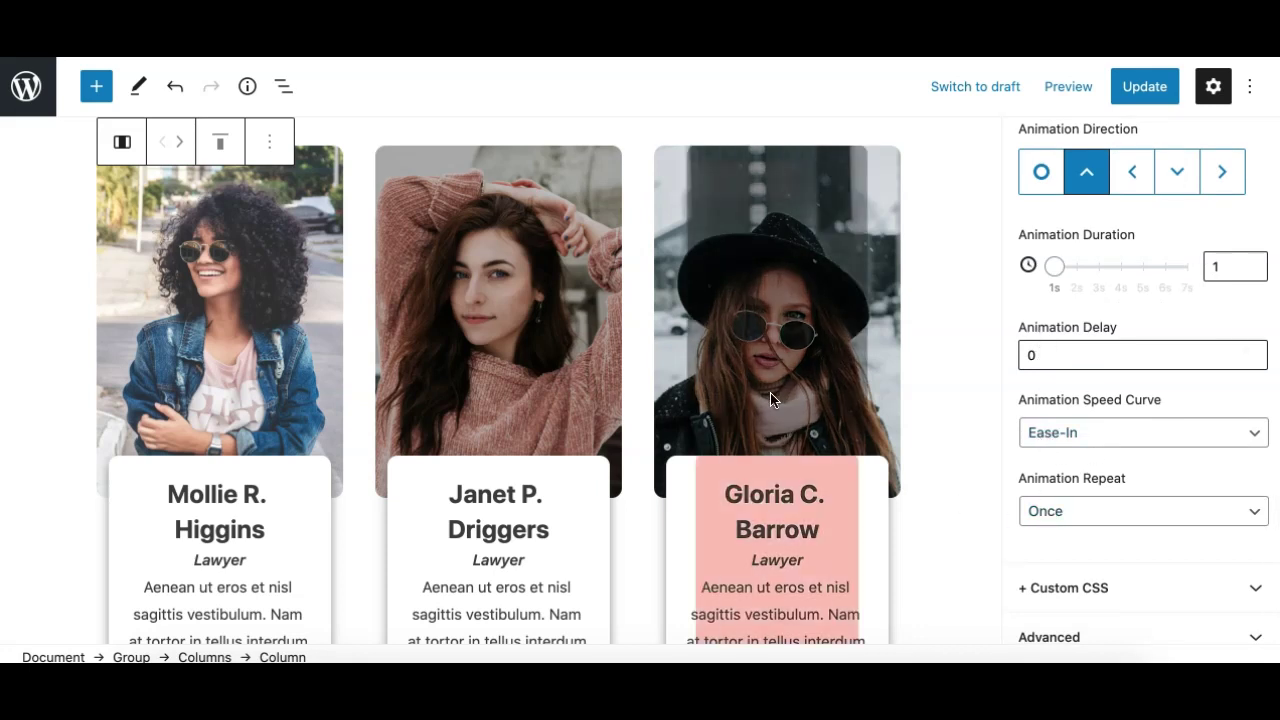
click(514, 343)
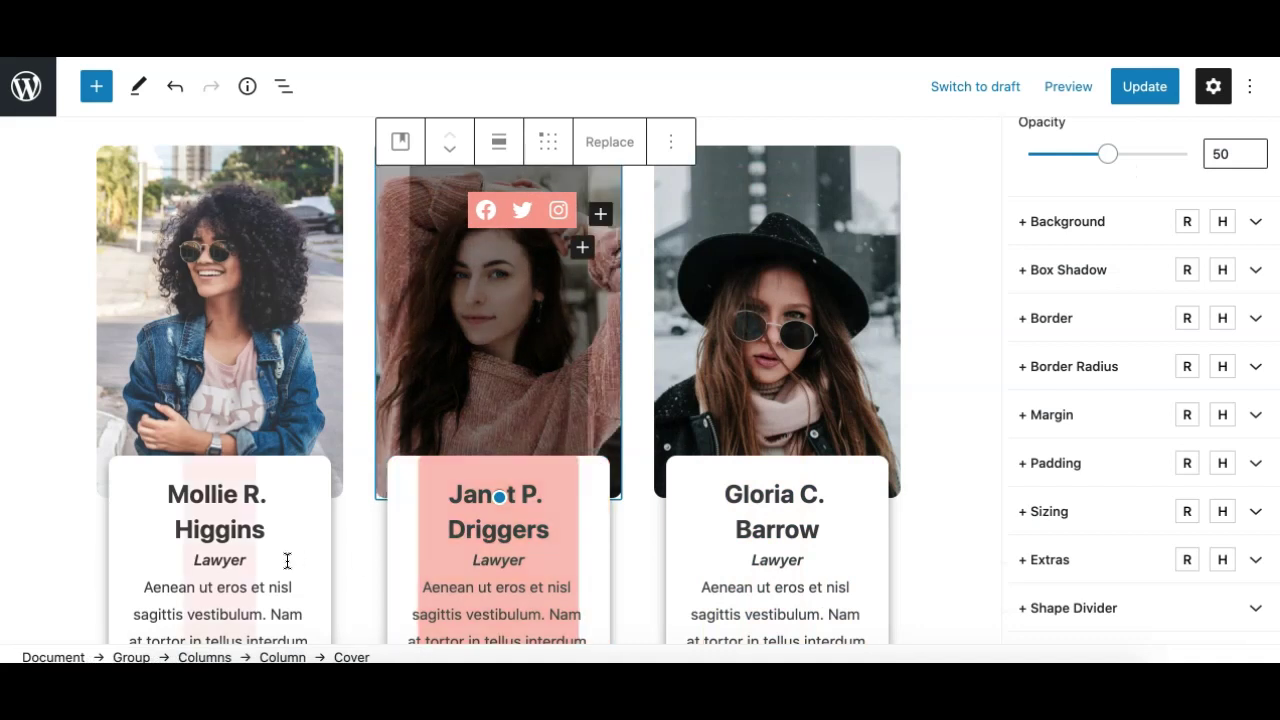
Step: Give the middle lawyer card's column an upward Slide animation with a 1-second delay
click(281, 657)
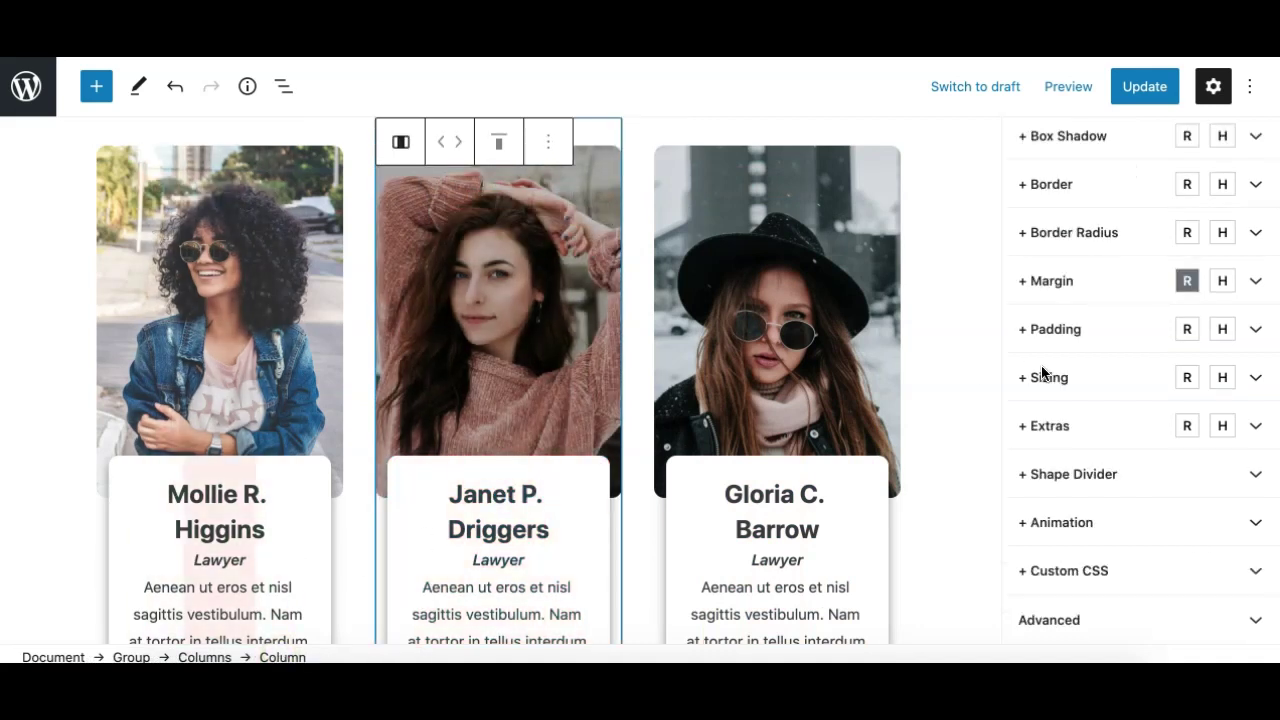
click(1051, 522)
scroll(1052, 526, down, 2)
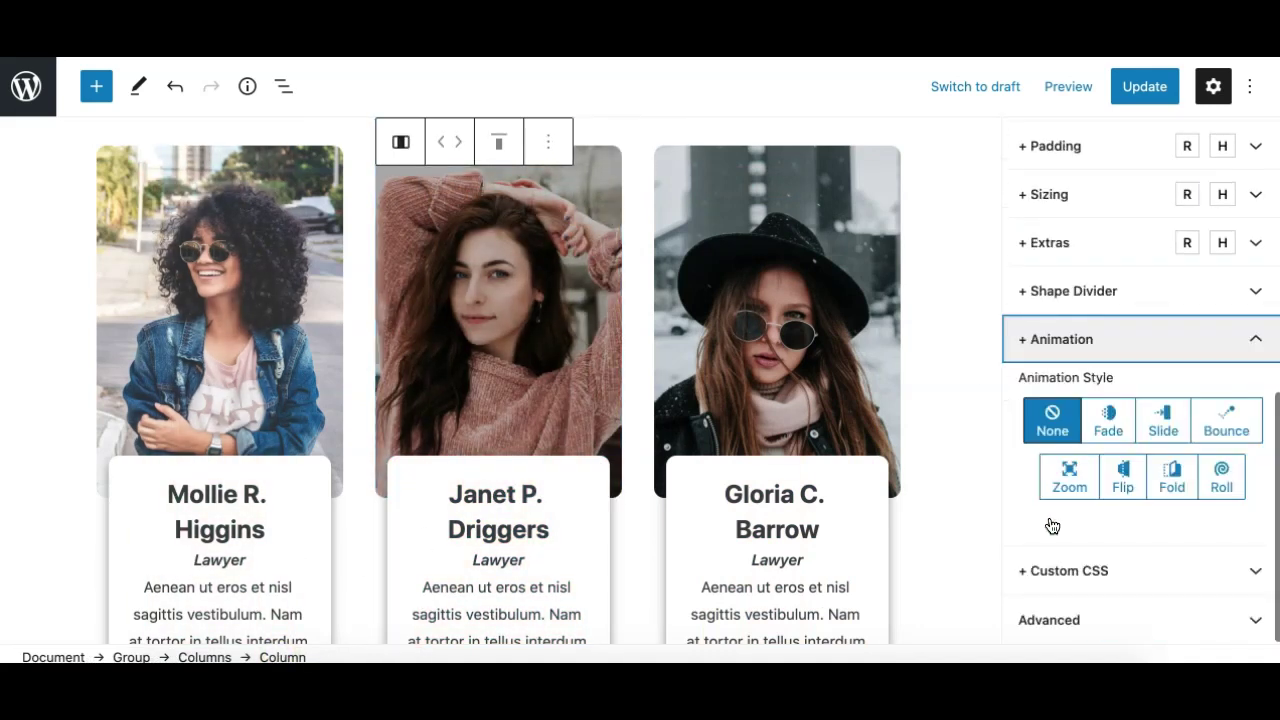
click(1160, 425)
scroll(1157, 432, down, 3)
click(1094, 355)
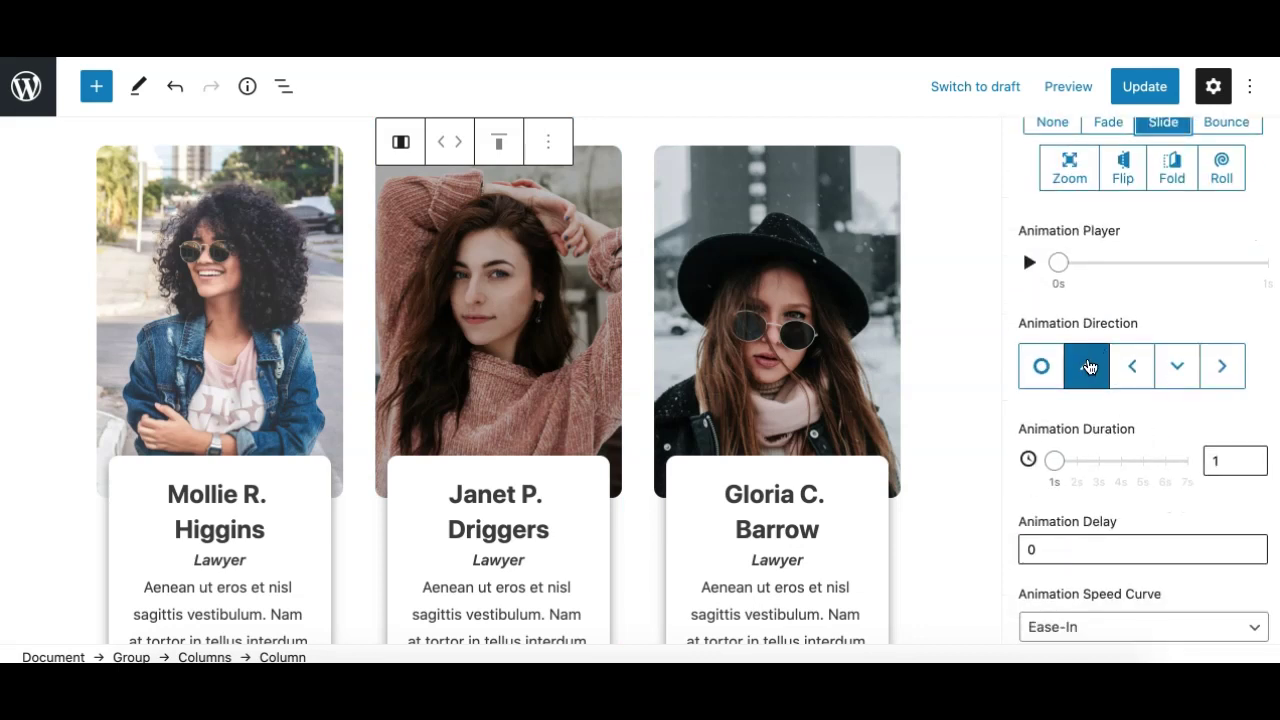
scroll(1080, 450, down, 3)
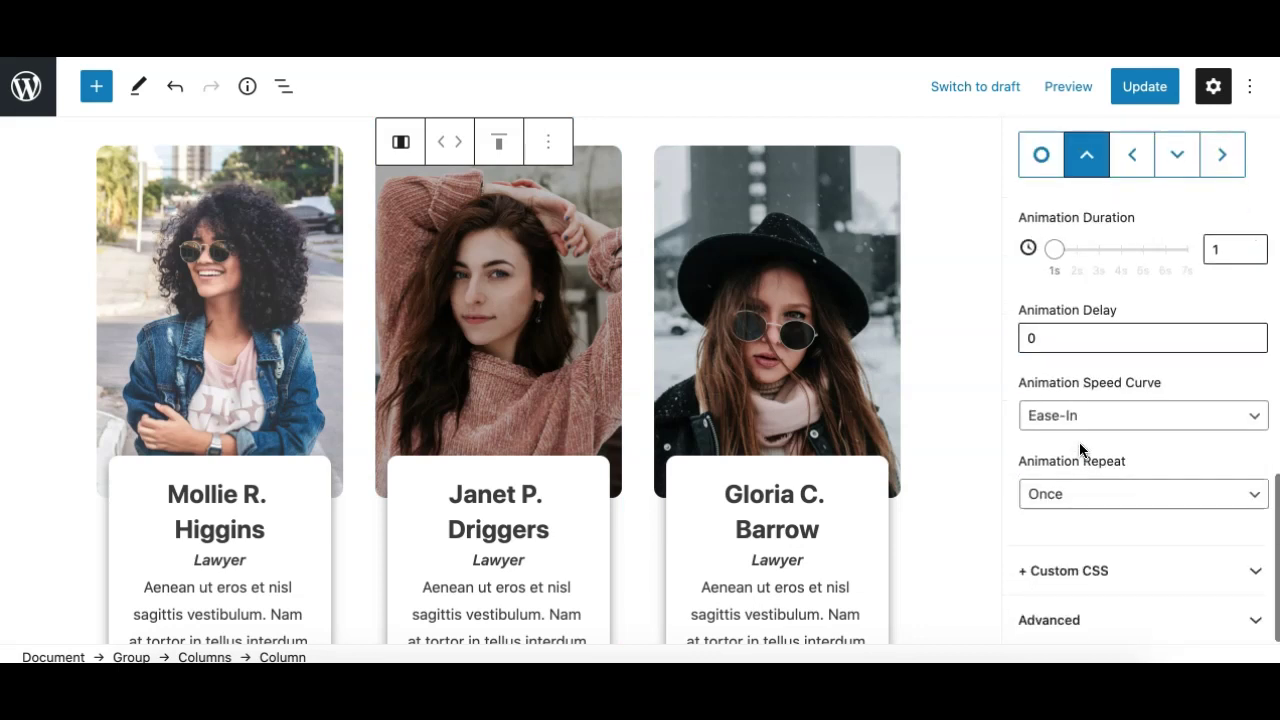
click(1250, 335)
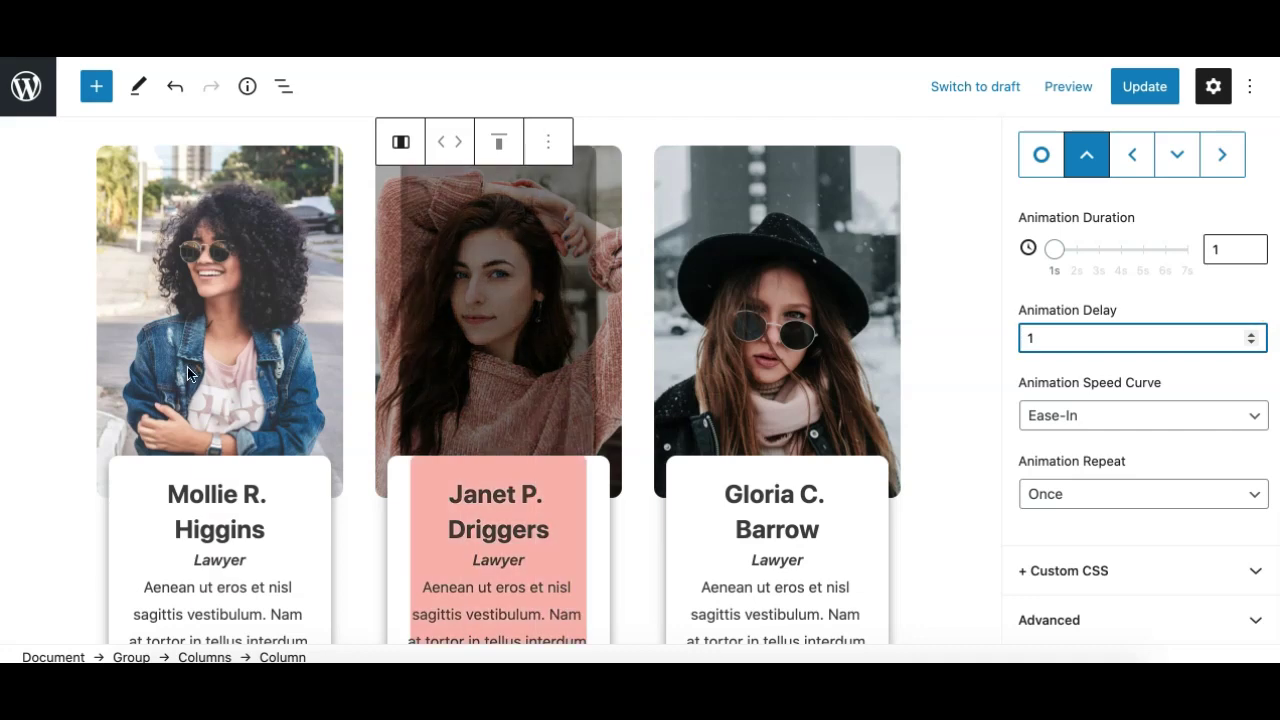
Step: Preview the middle card's delayed slide-up in the Animation Player
mouse_move(165, 380)
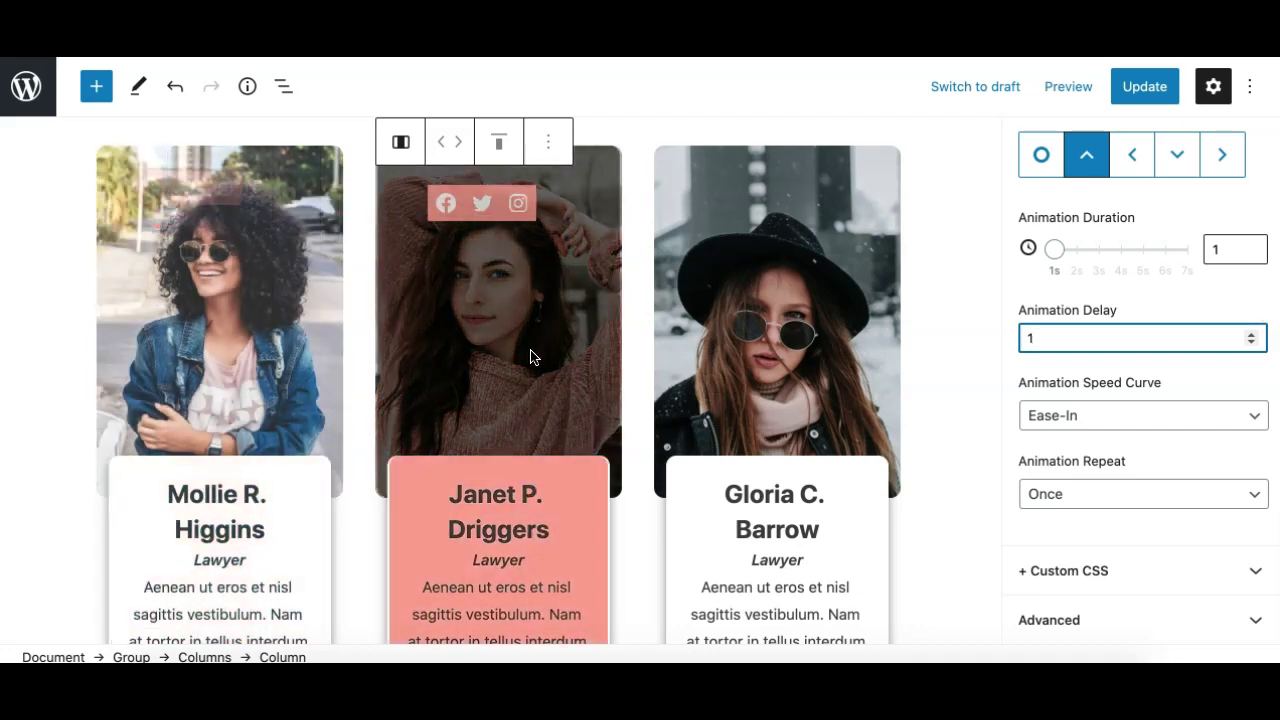
mouse_move(838, 422)
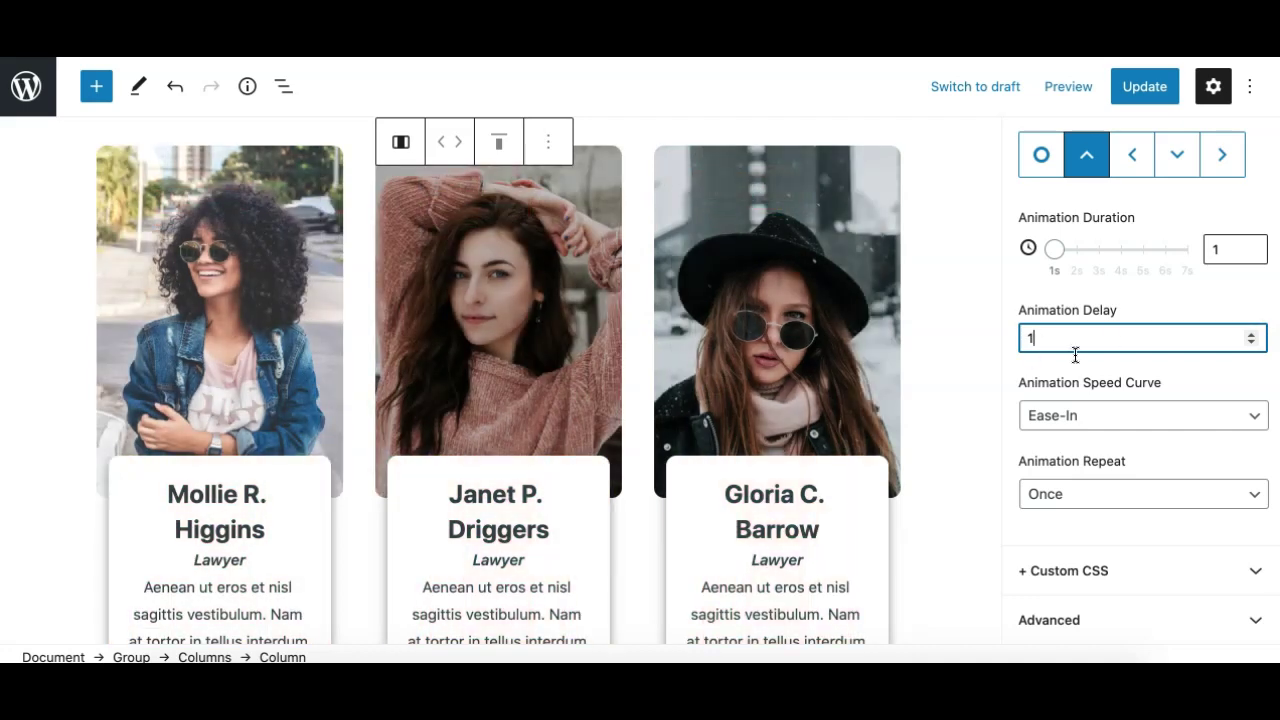
mouse_move(511, 366)
scroll(1036, 245, up, 2)
click(1031, 237)
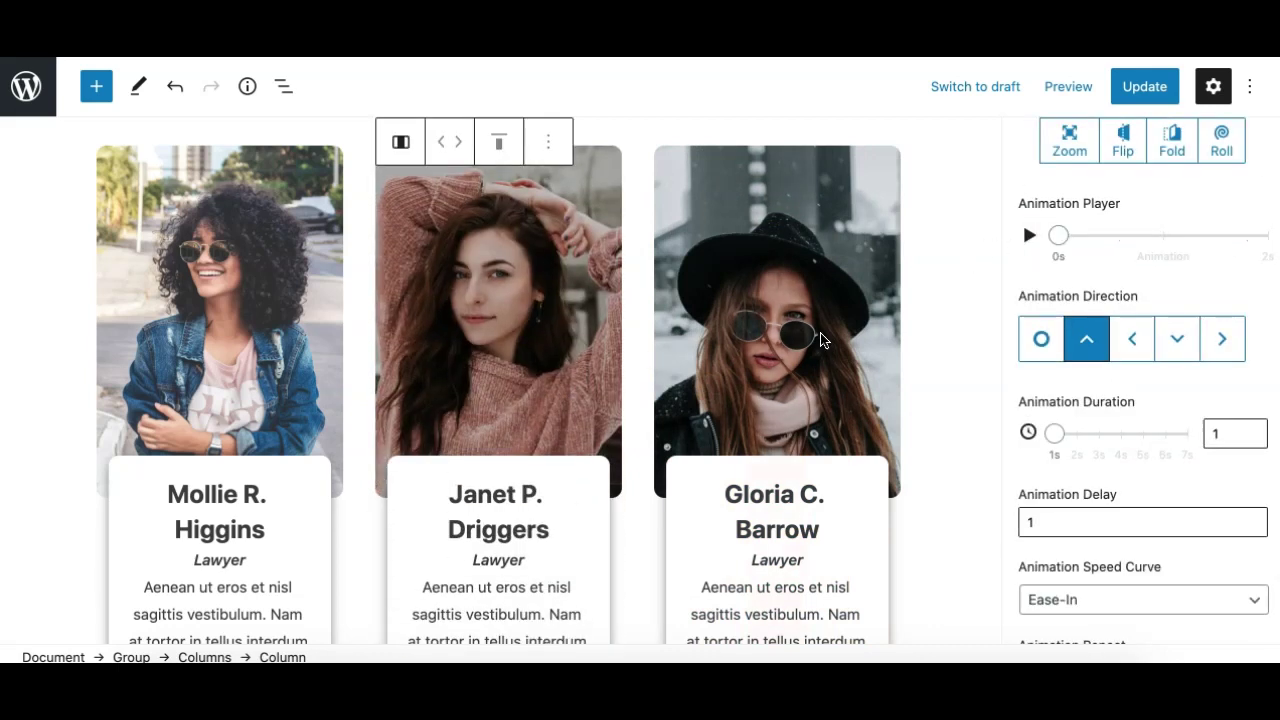
click(808, 372)
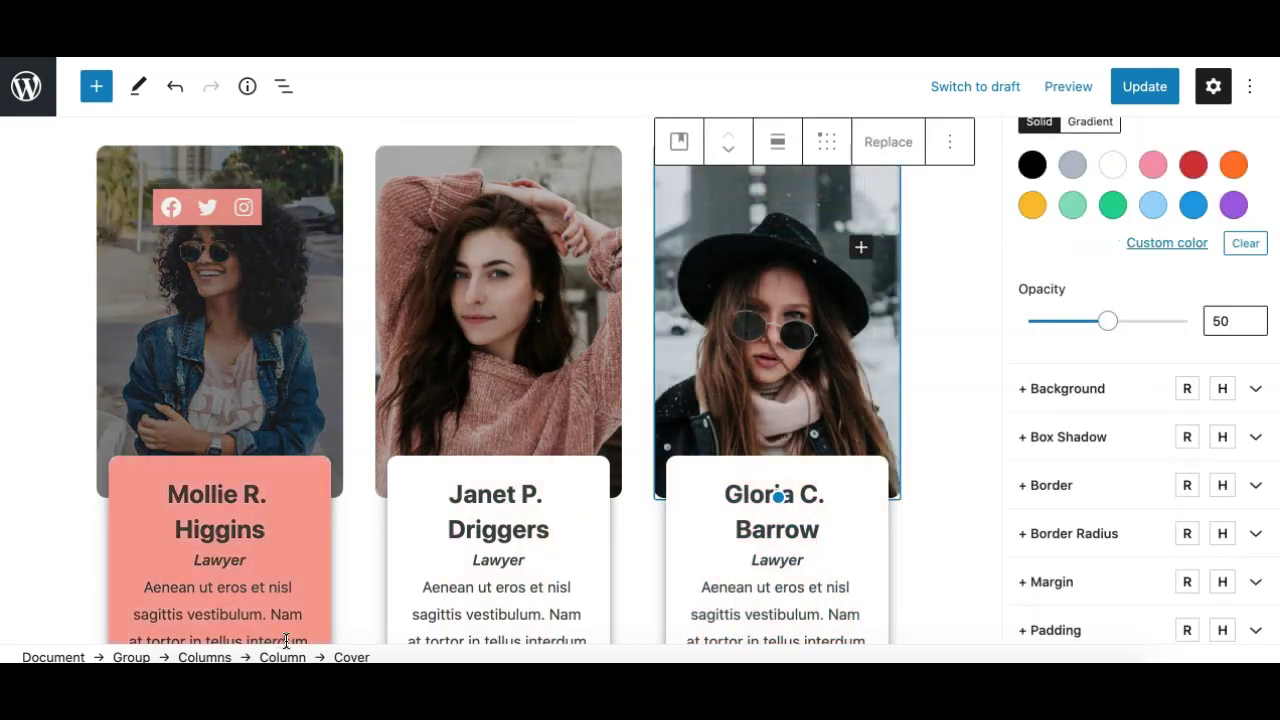
Step: Give the right-hand lawyer card's column a Slide animation with a 2-second delay
click(282, 657)
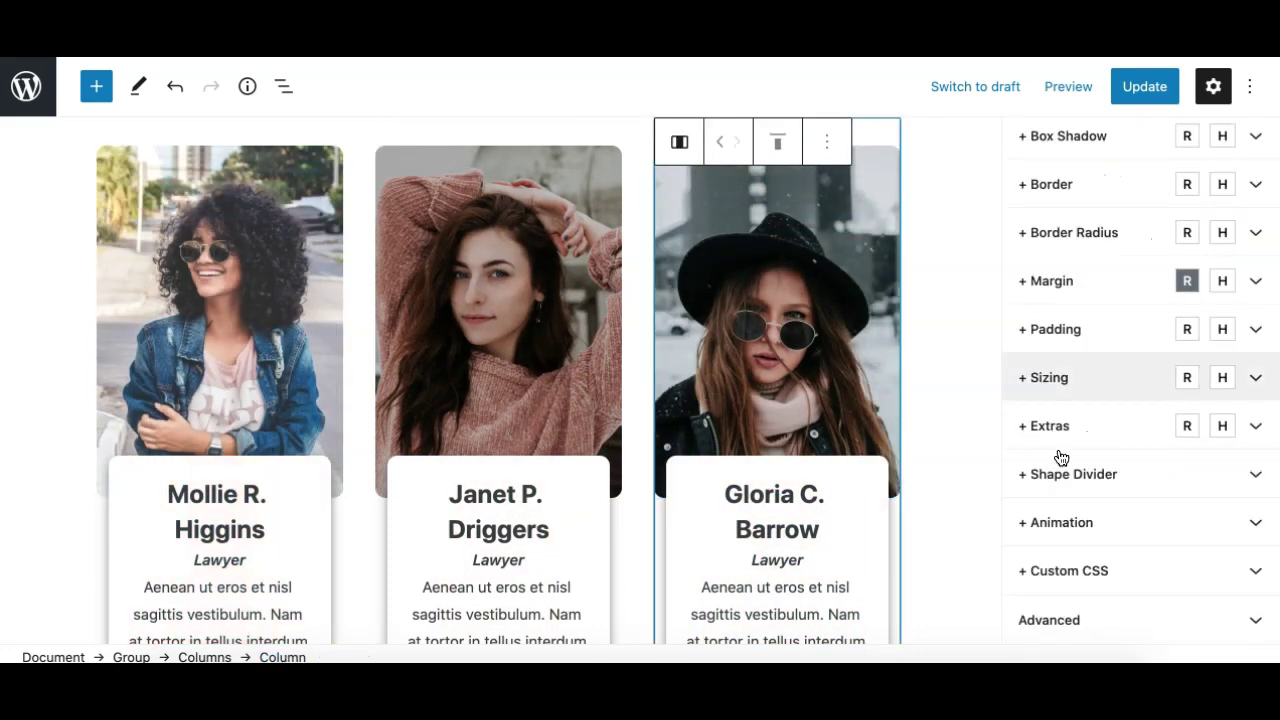
click(1057, 515)
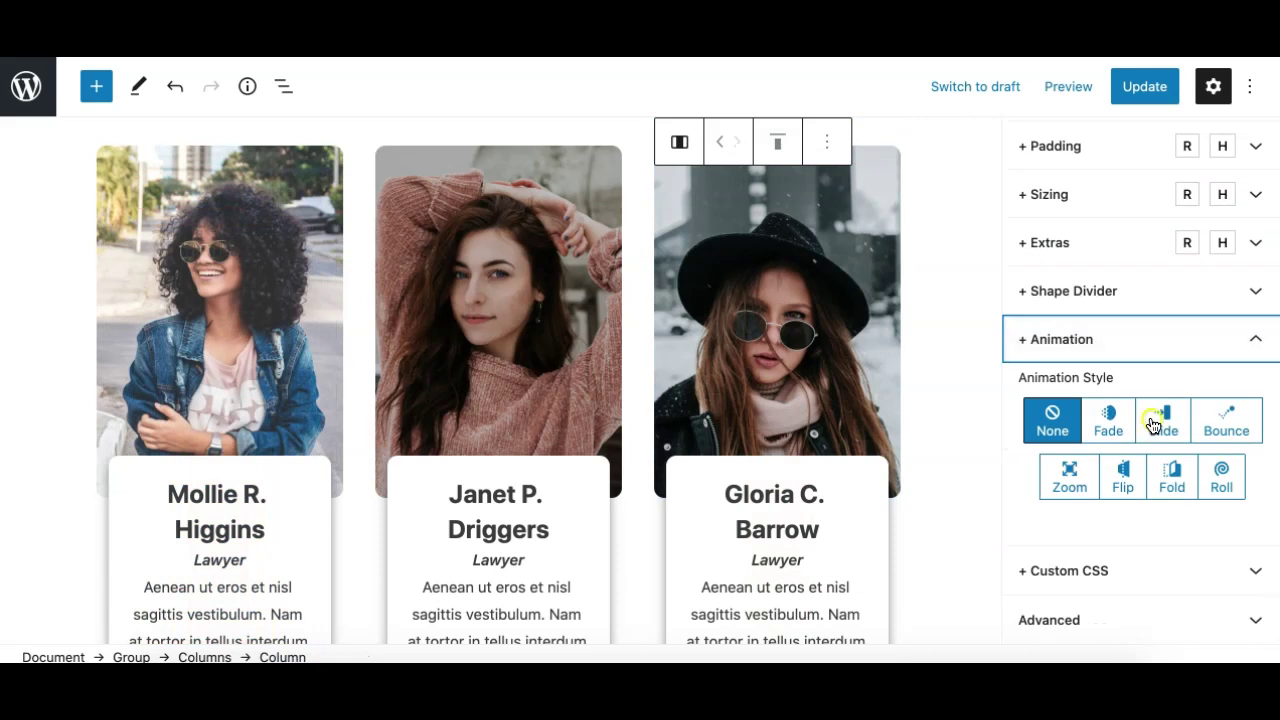
click(1153, 424)
scroll(1123, 497, down, 3)
scroll(1081, 518, down, 2)
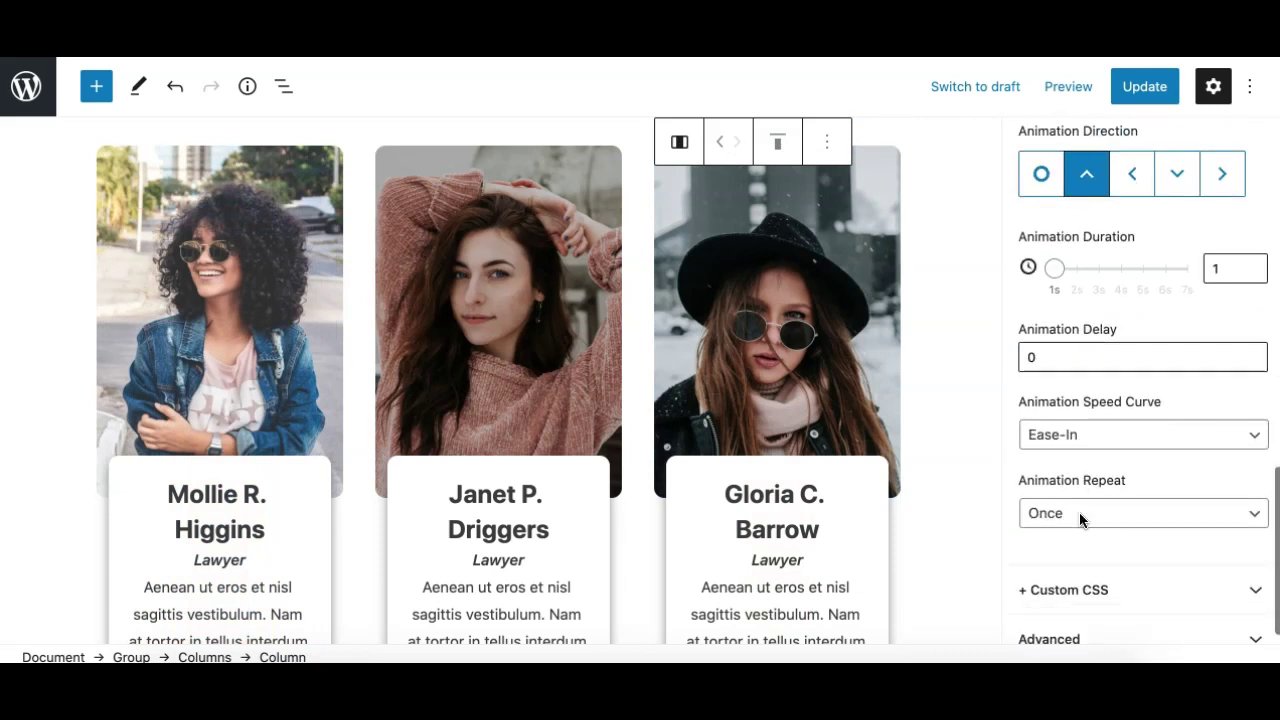
click(1252, 353)
click(1252, 353)
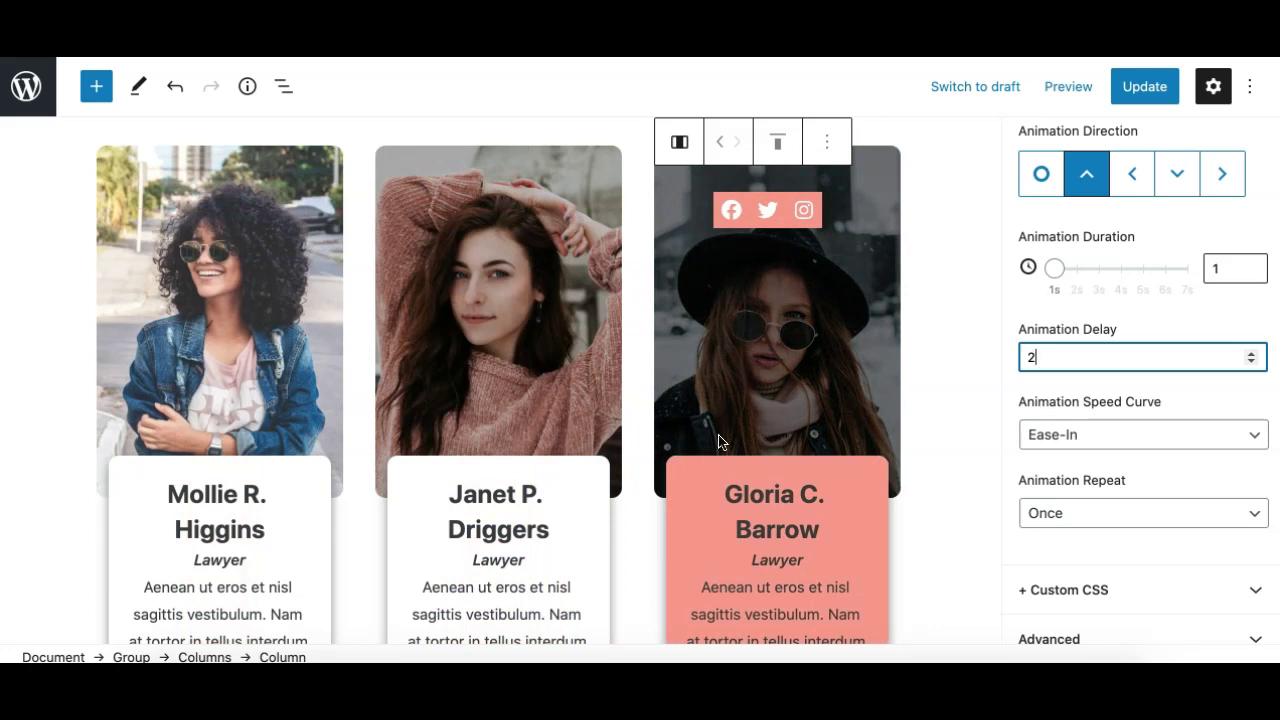
Step: Preview the right-hand card's delayed slide-up and save the page with Update
scroll(1140, 215, up, 3)
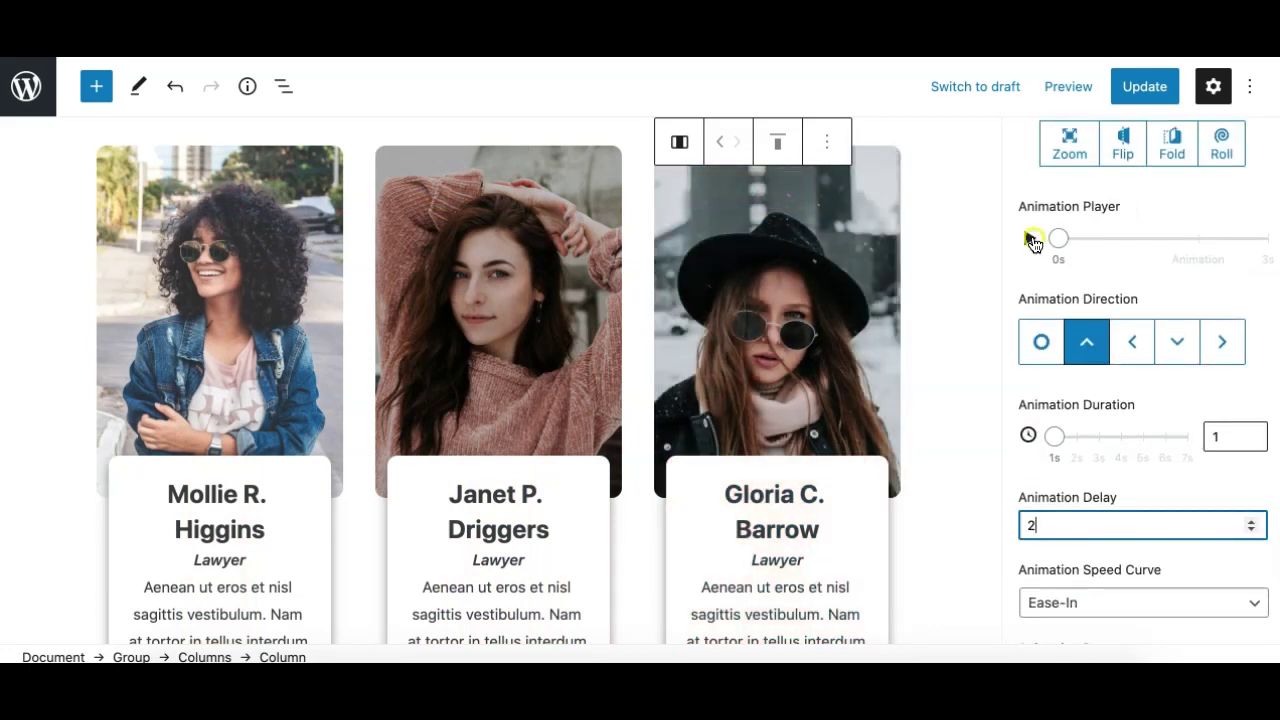
click(1032, 240)
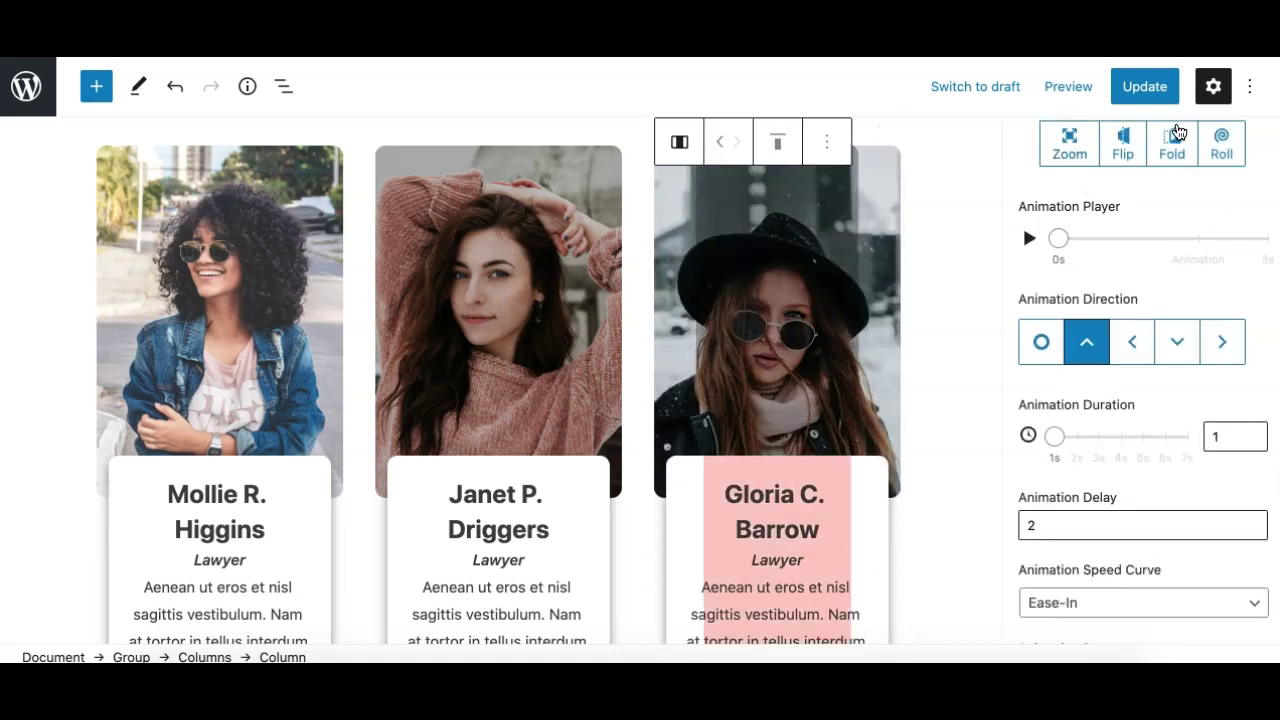
click(1144, 86)
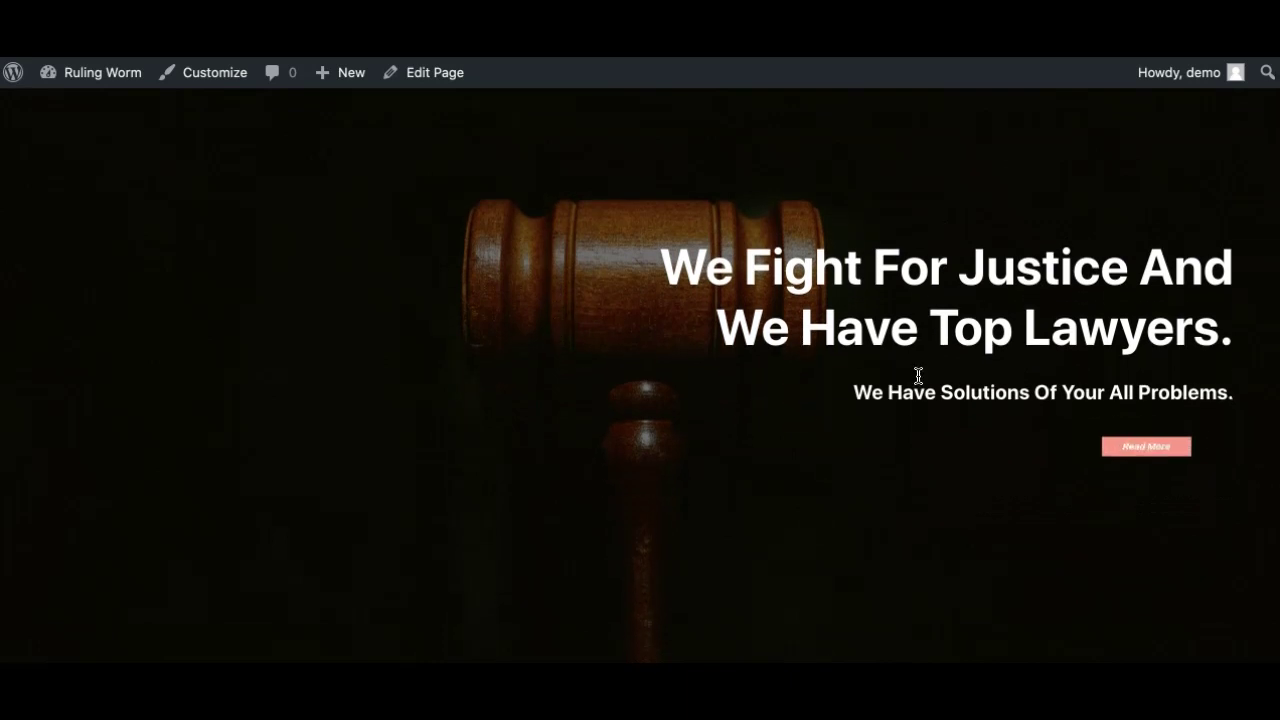
Step: Scroll the live homepage to Our Experienced Lawyers to watch the three cards slide up in turn
scroll(646, 434, down, 5)
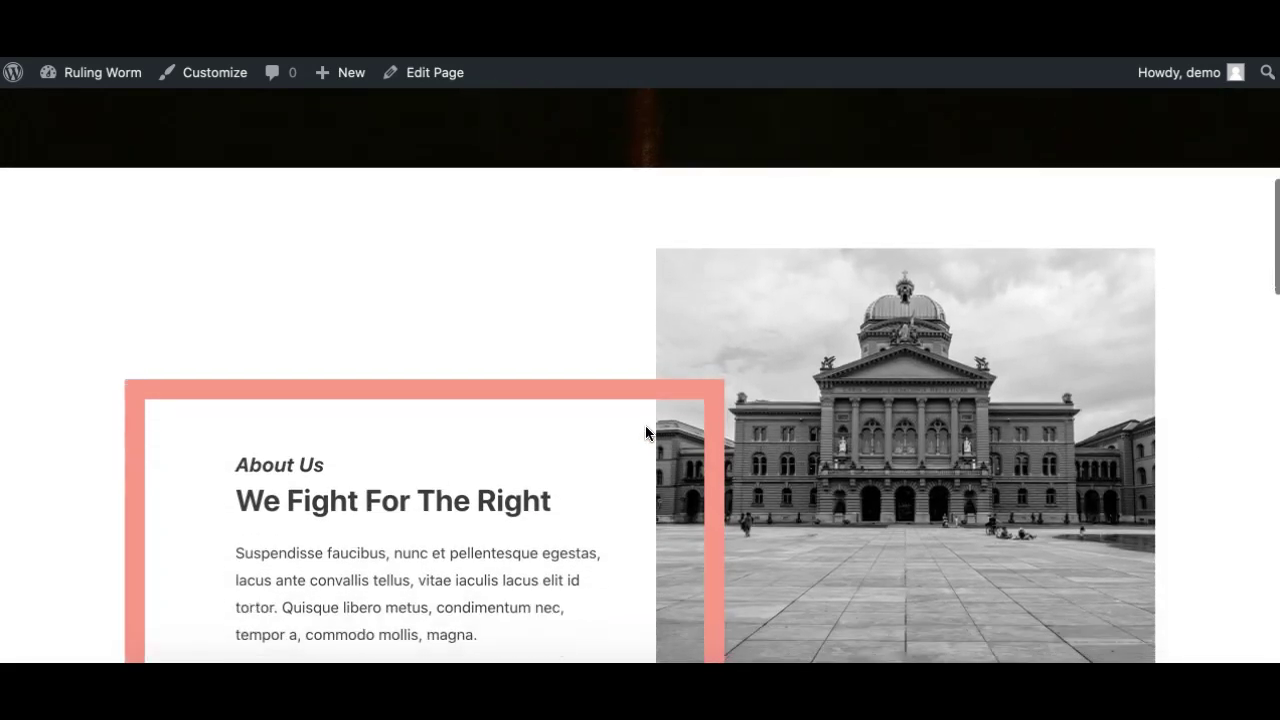
scroll(646, 433, down, 8)
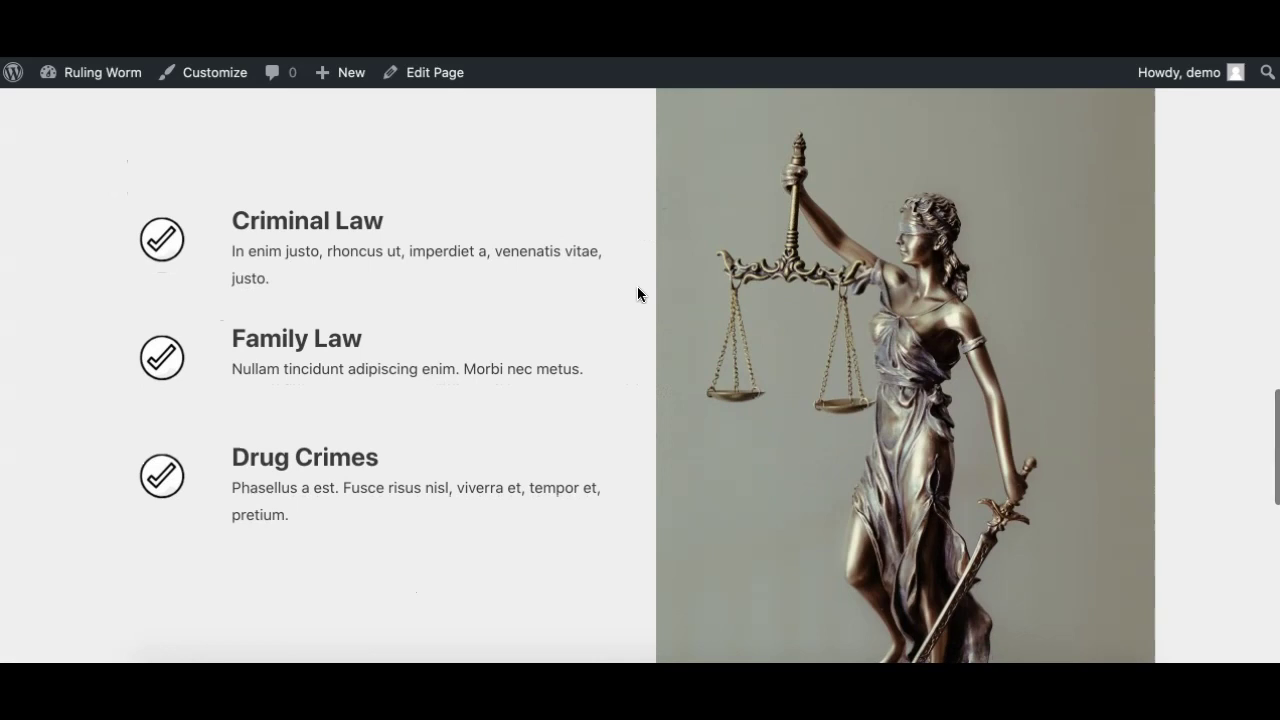
scroll(639, 375, down, 5)
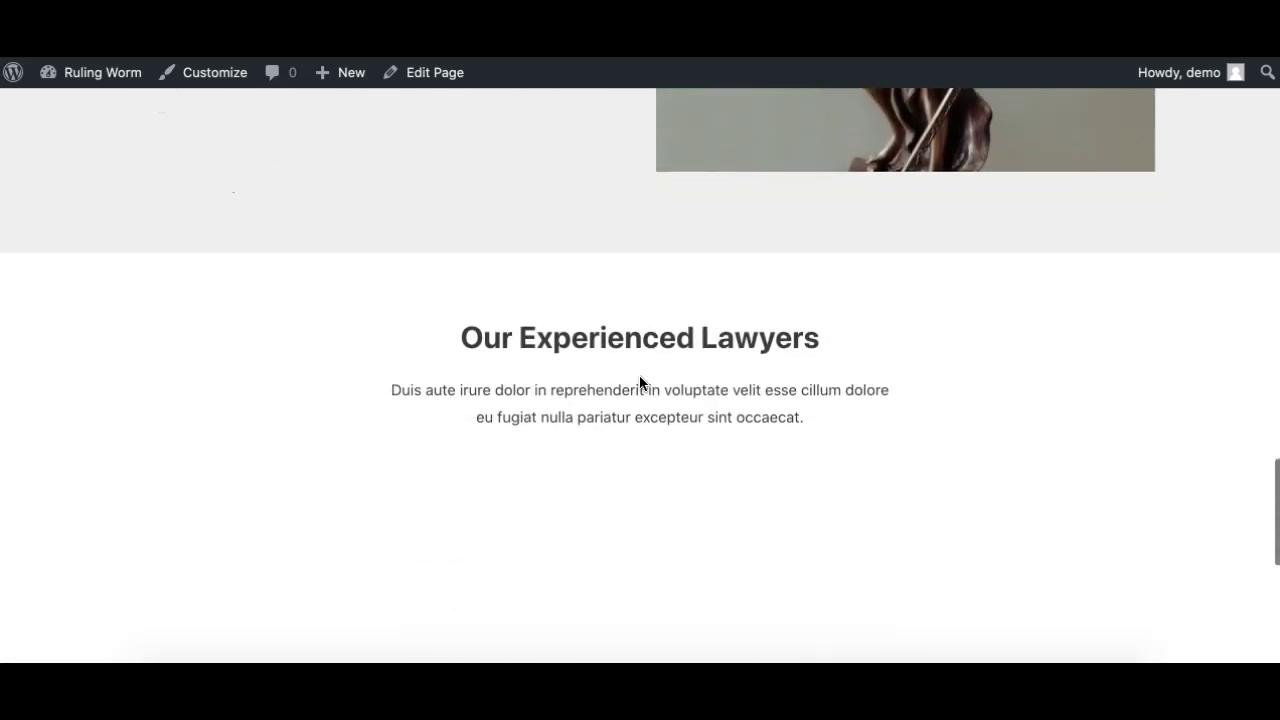
scroll(640, 378, down, 2)
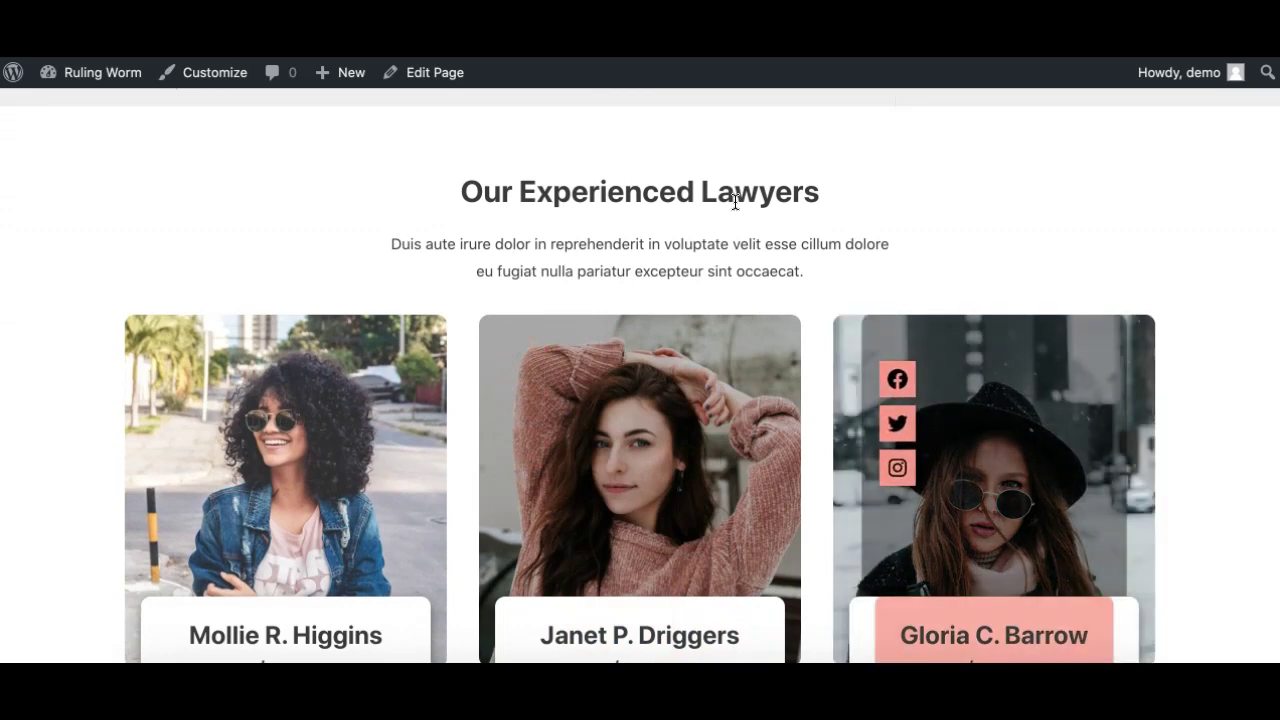
scroll(677, 263, down, 2)
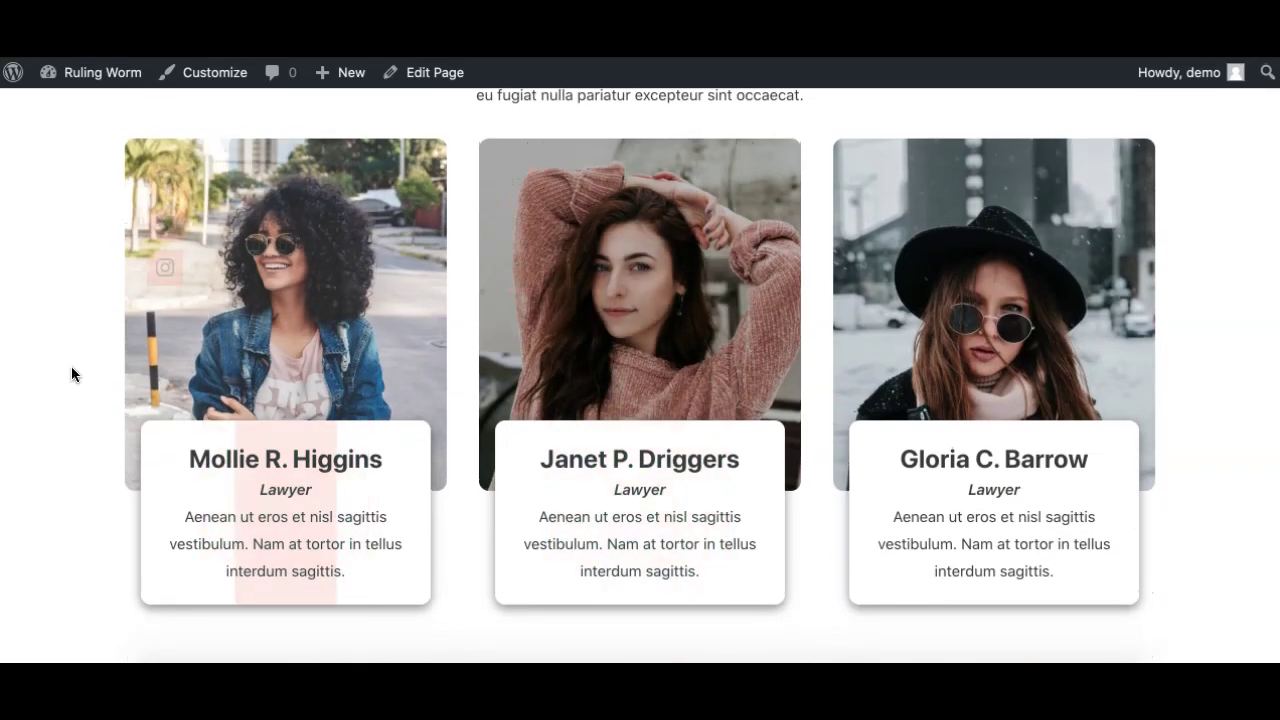
scroll(14, 320, up, 3)
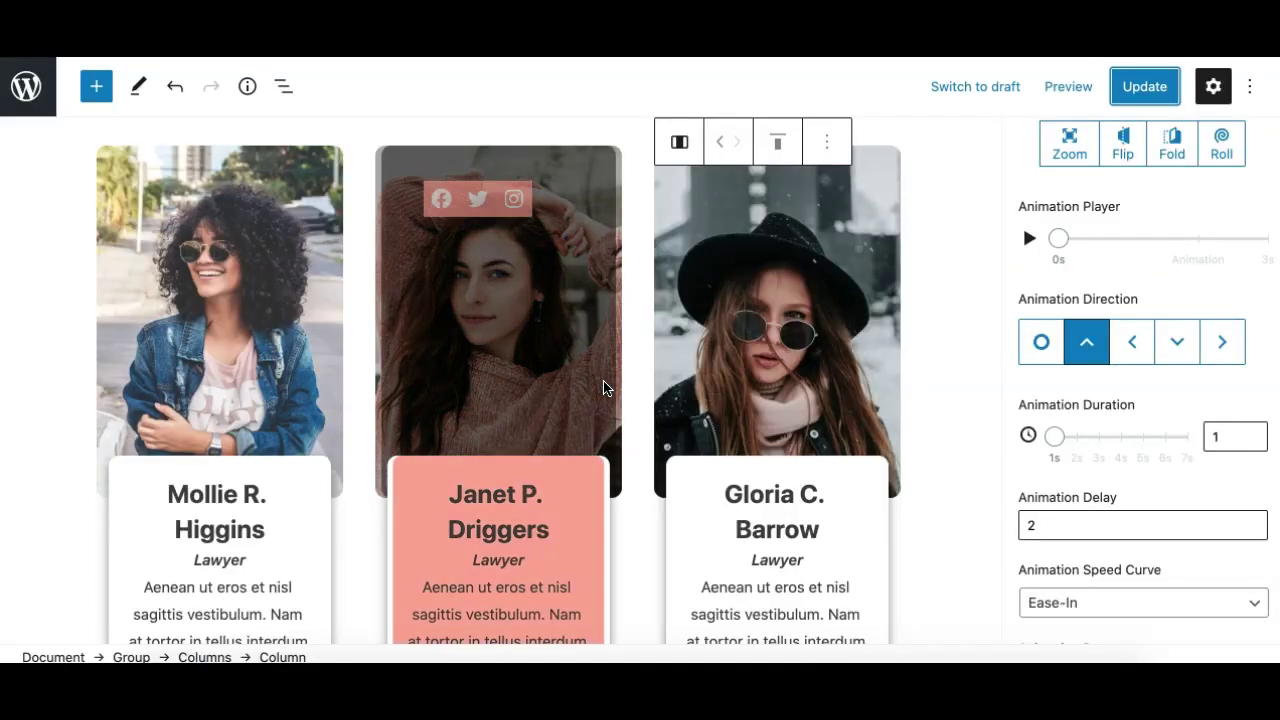
scroll(603, 386, down, 1)
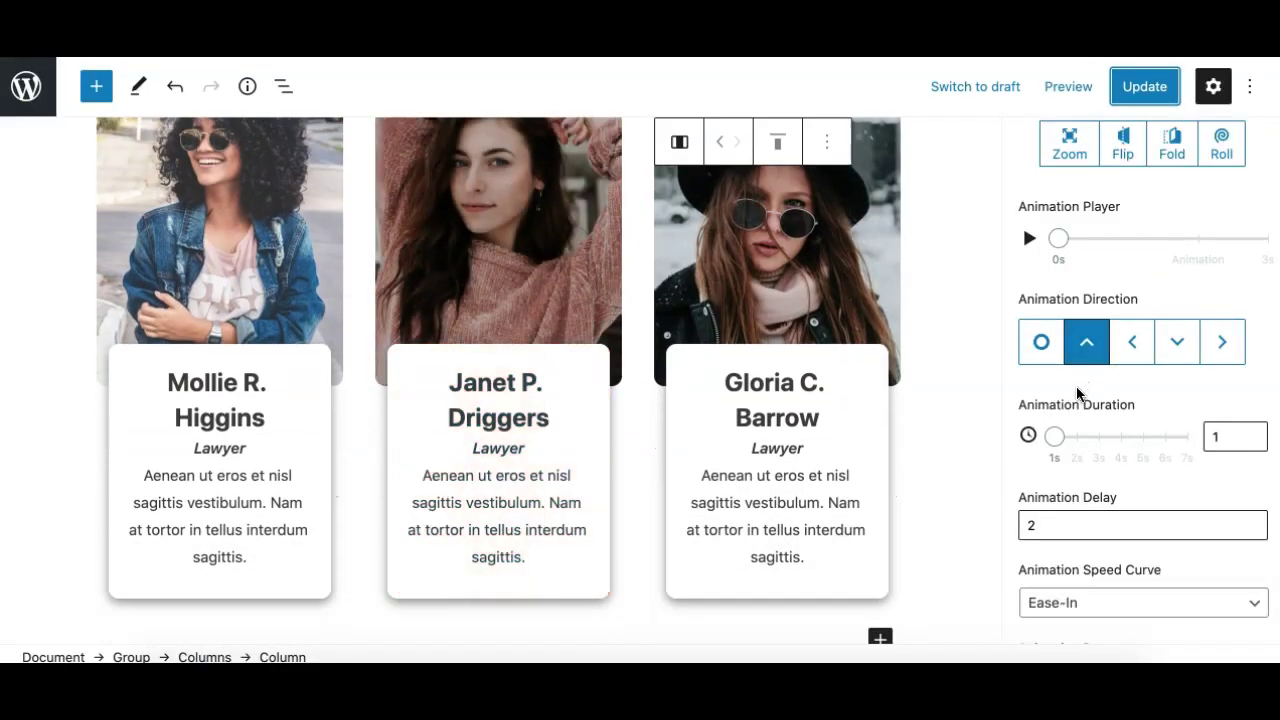
scroll(1077, 393, up, 3)
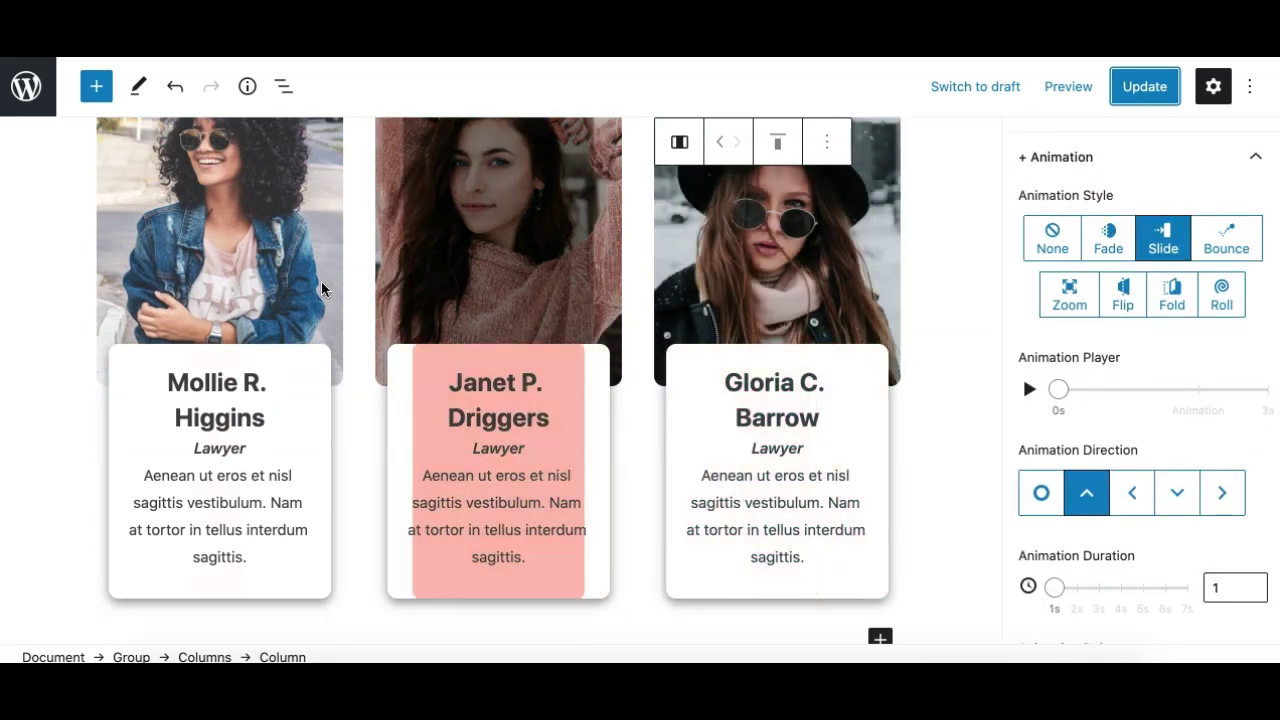
scroll(221, 301, up, 1)
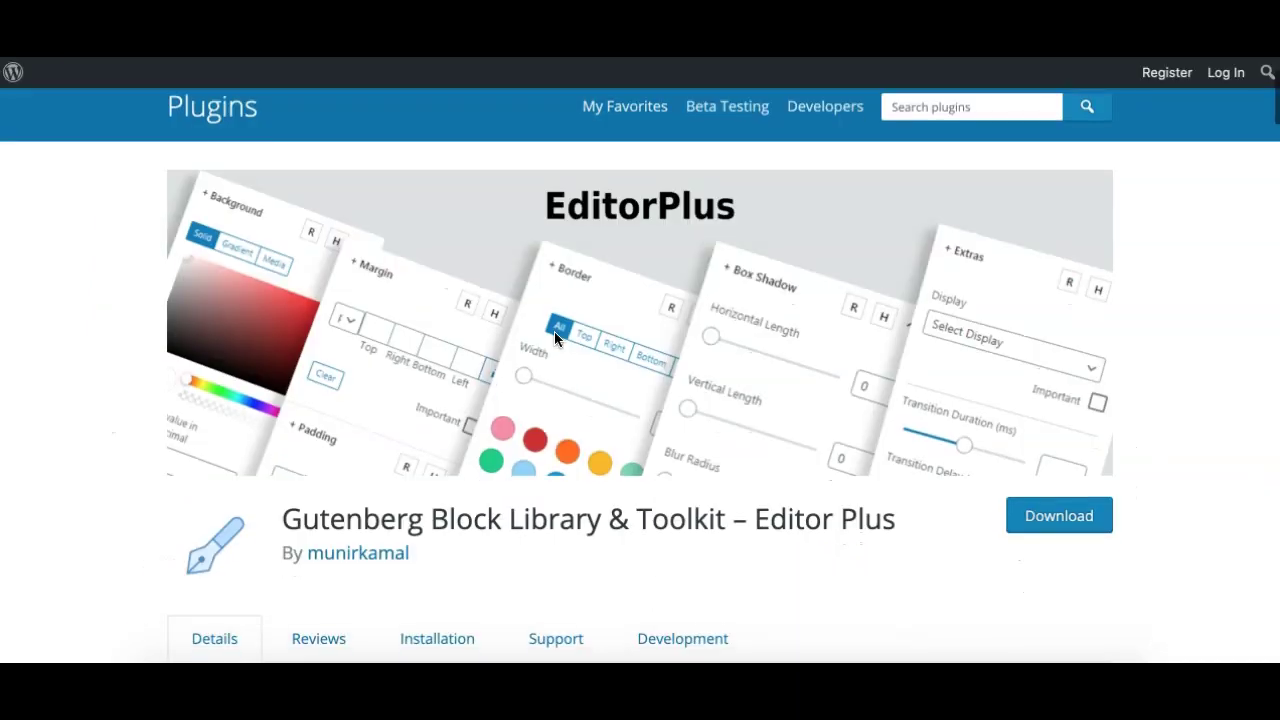
Step: Scroll through the Editor Plus plugin page's banner and description on WordPress.org
scroll(554, 338, down, 3)
scroll(555, 339, up, 2)
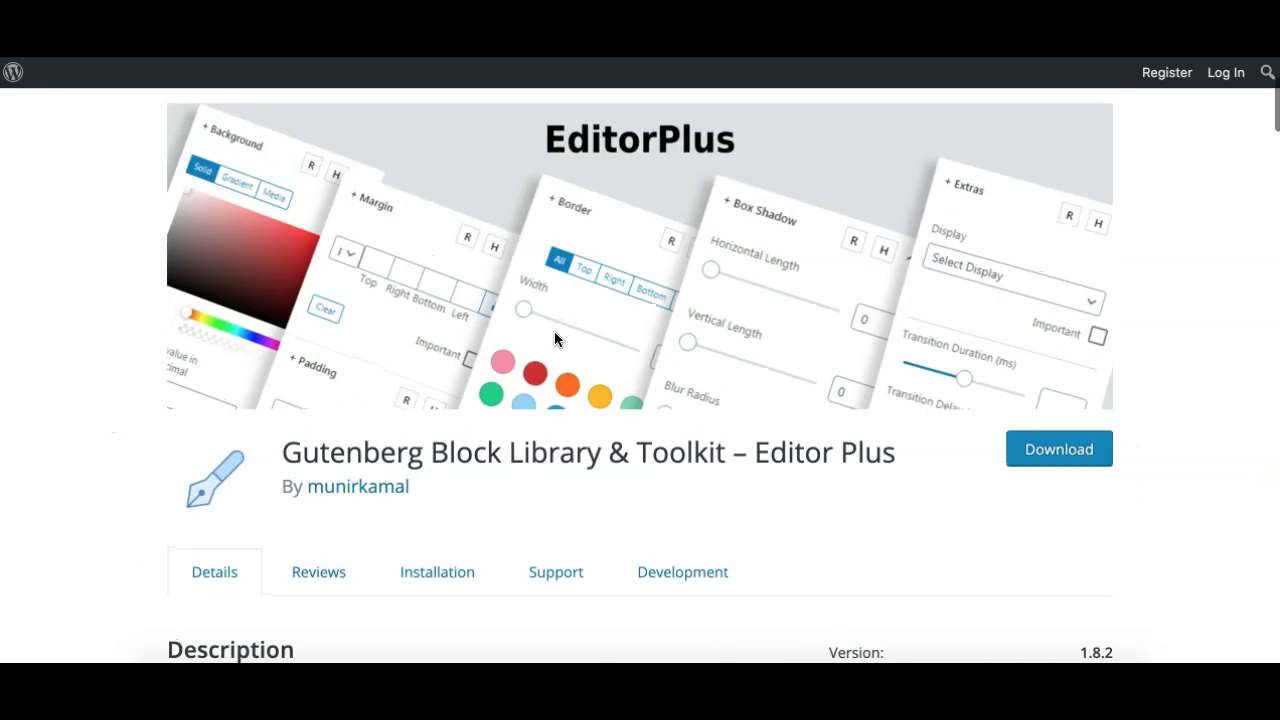